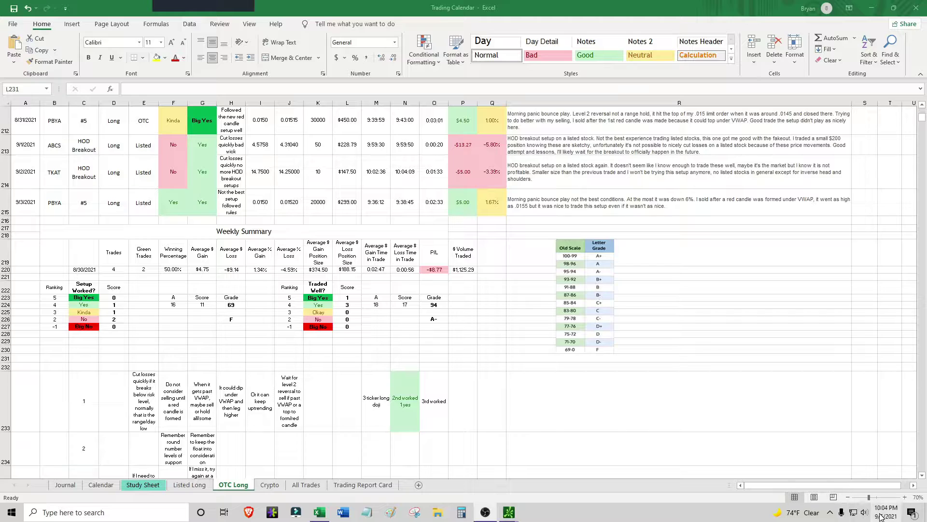
# Check today's date in the system calendar and look at the trade count in the weekly summary
pyautogui.click(887, 512)
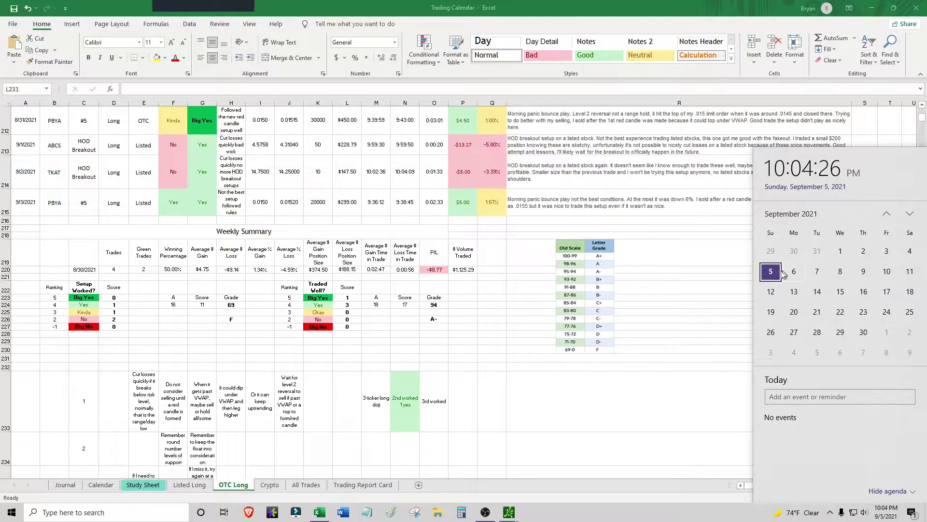
pyautogui.click(108, 295)
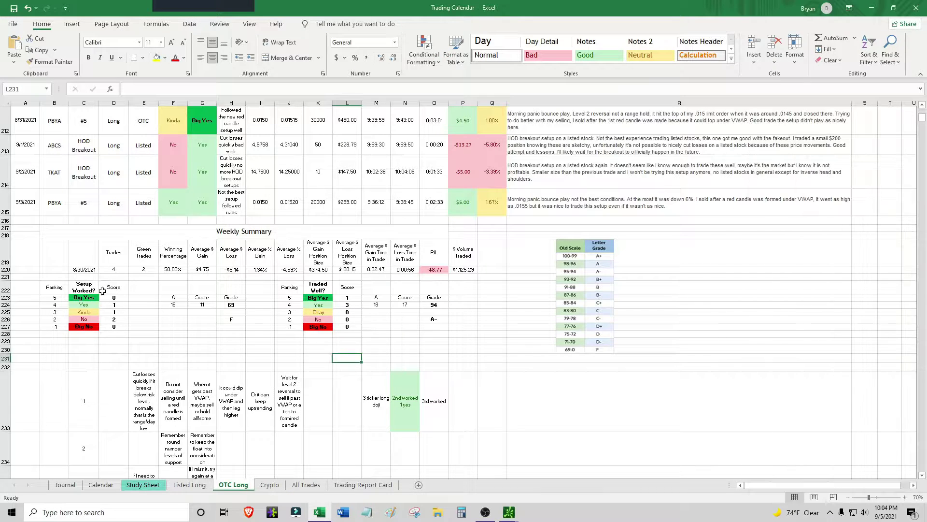
pyautogui.click(109, 270)
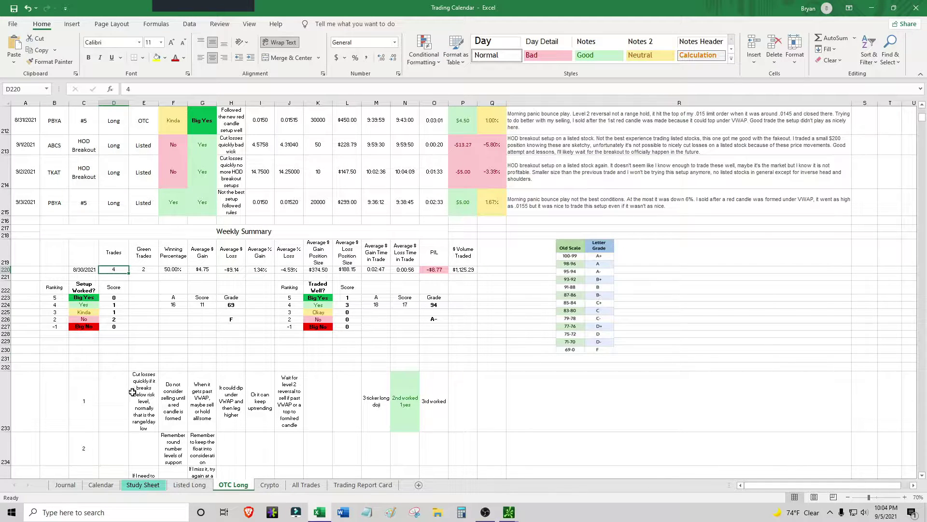
# Review the daily profit and loss entries from August 31 to September 3 on the Calendar sheet
pyautogui.click(105, 487)
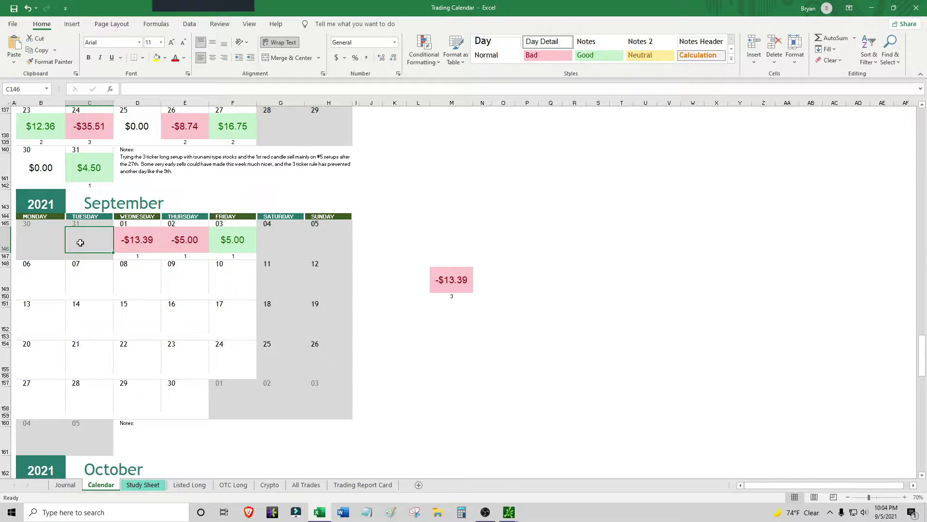
pyautogui.click(97, 171)
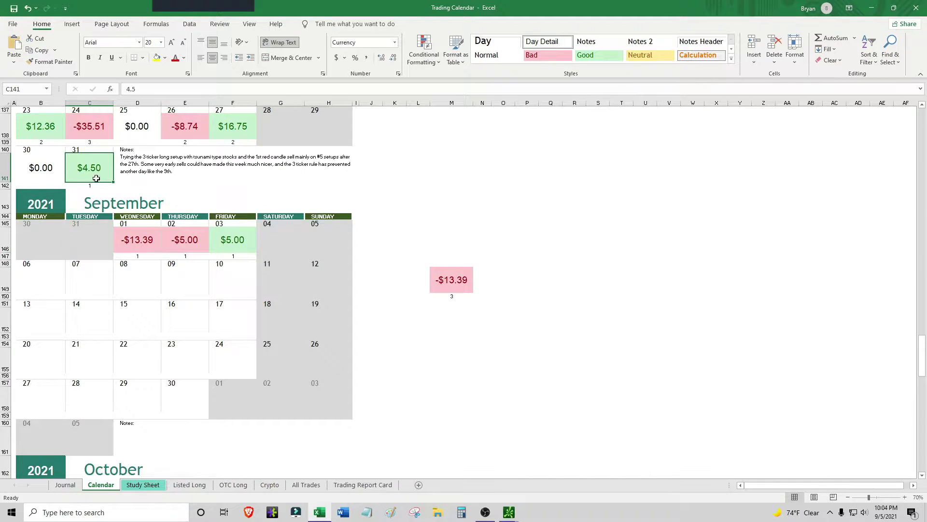
pyautogui.click(139, 240)
pyautogui.click(186, 239)
pyautogui.click(230, 239)
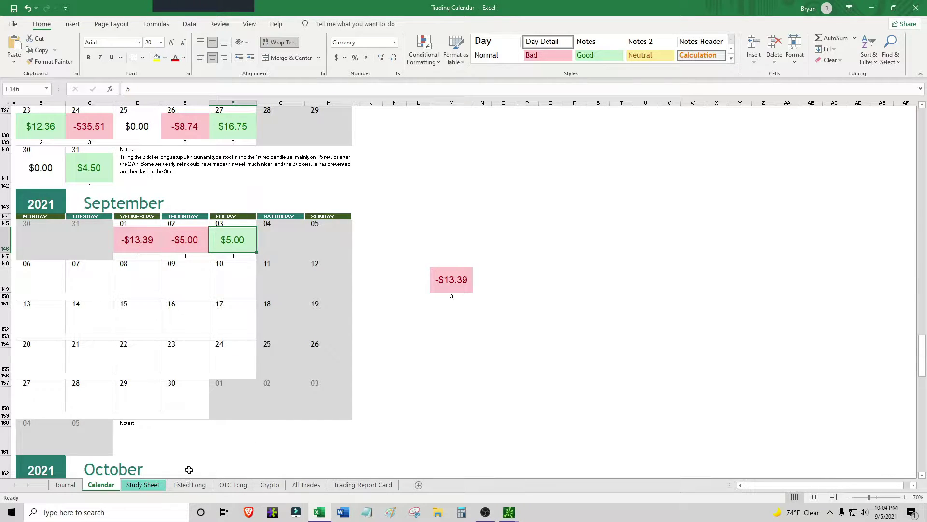
pyautogui.moveTo(145, 240); pyautogui.dragTo(184, 238)
pyautogui.click(186, 239)
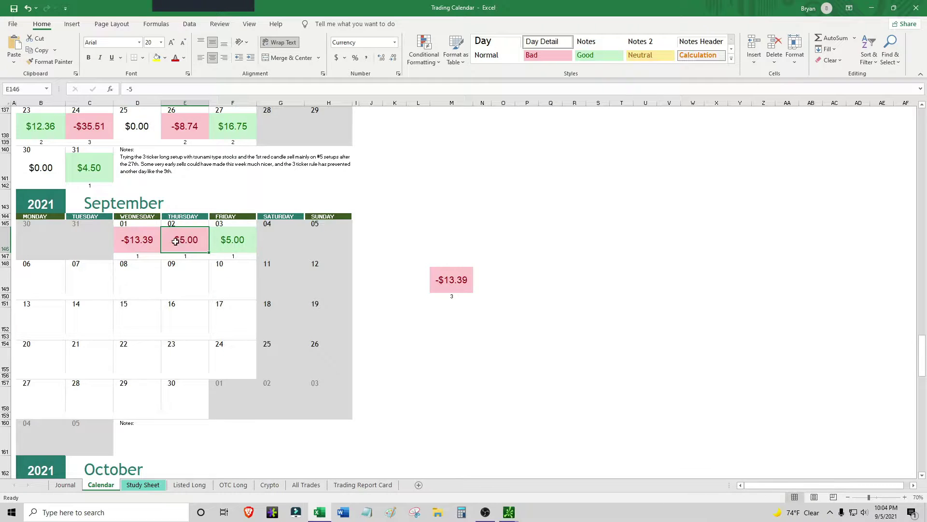
# On the OTC Long sheet, change the market type of the 9/3/2021 PBYA trade to OTC
pyautogui.click(226, 485)
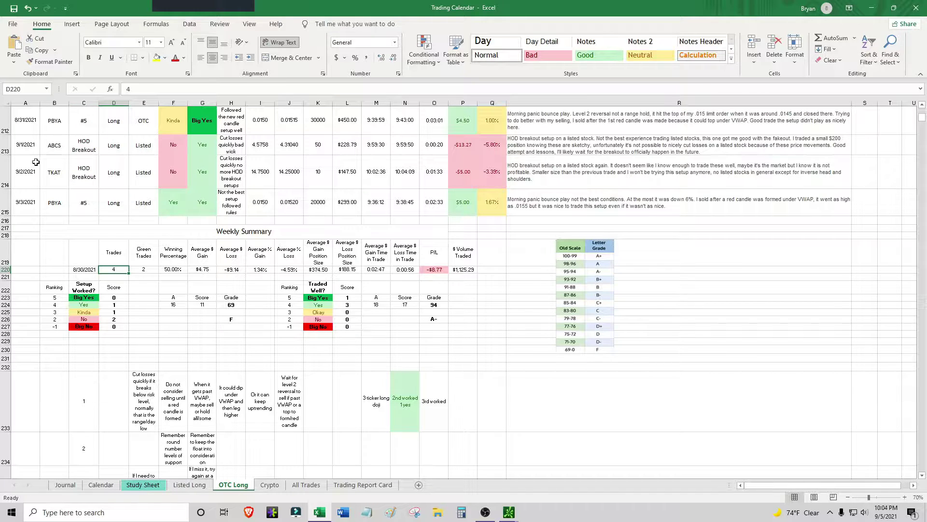
pyautogui.click(27, 122)
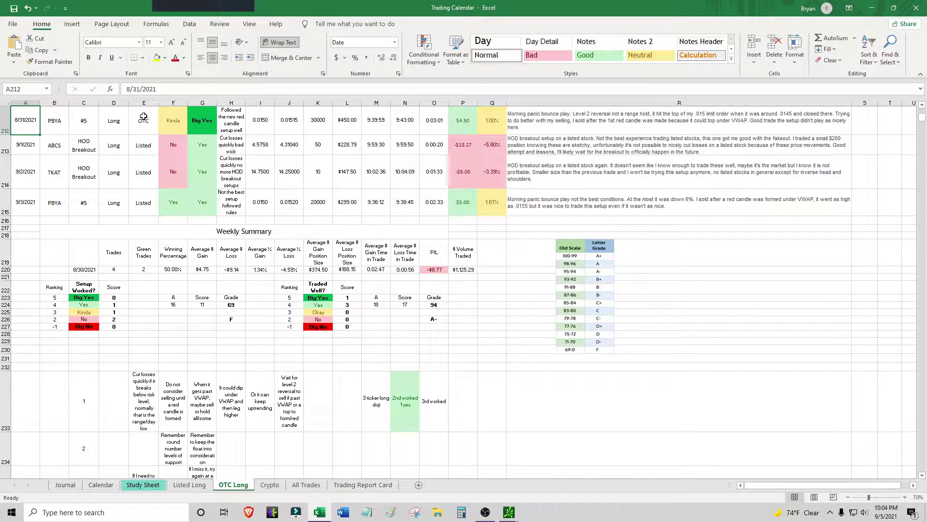
pyautogui.click(140, 200)
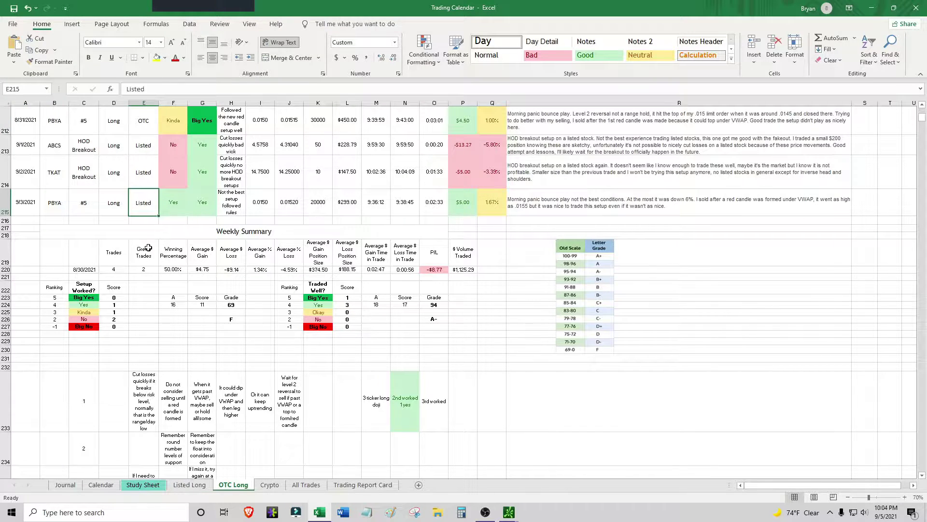
pyautogui.write('Otc')
pyautogui.press('Return')
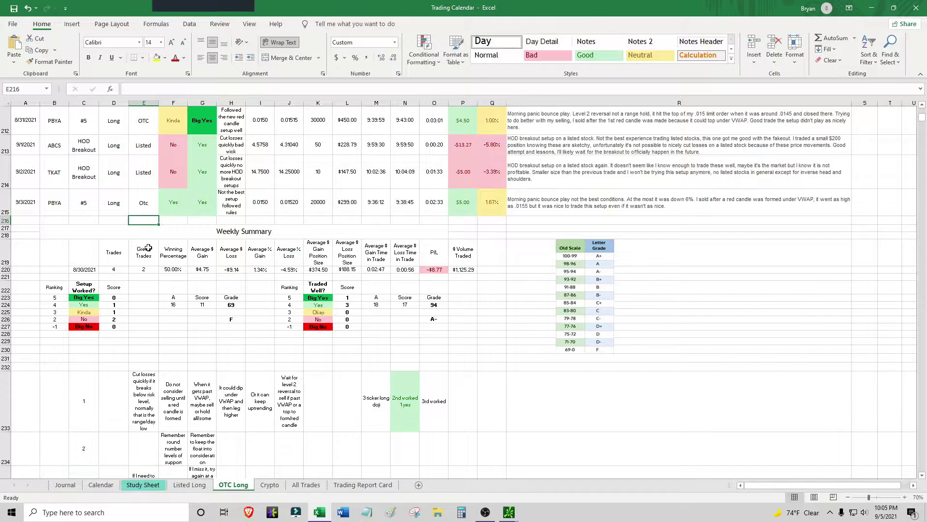
pyautogui.press('Up')
pyautogui.write('OTC')
pyautogui.press('Up')
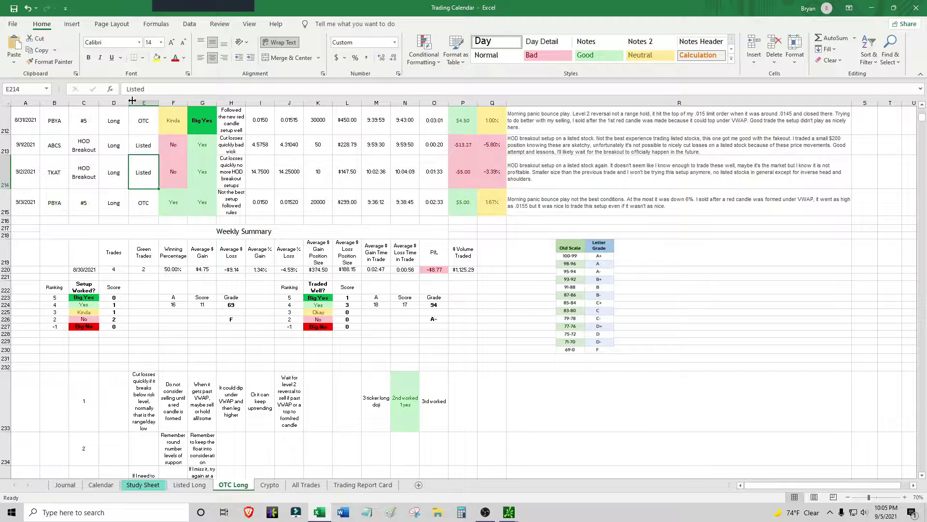
# Look at the two PBYA trades and the weekly summary's trade count, green trades and winning percentage
pyautogui.click(53, 127)
pyautogui.click(61, 204)
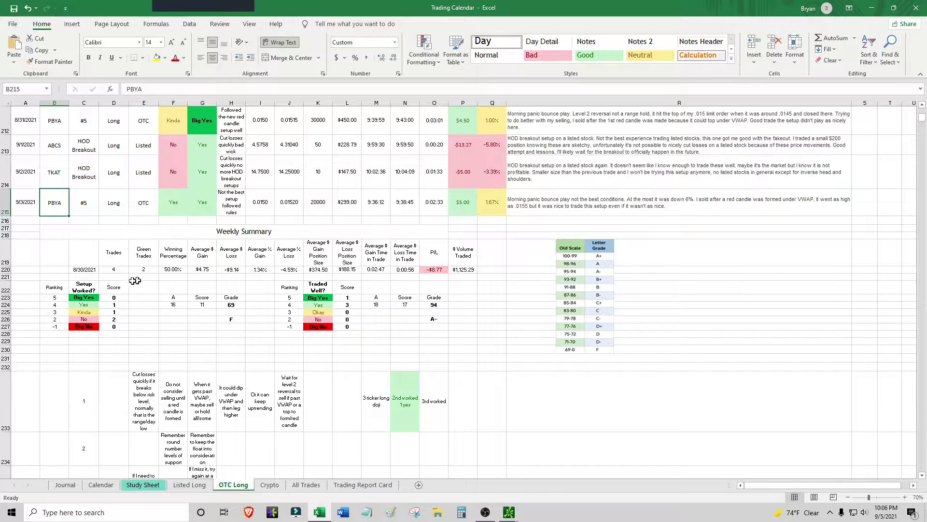
pyautogui.click(115, 270)
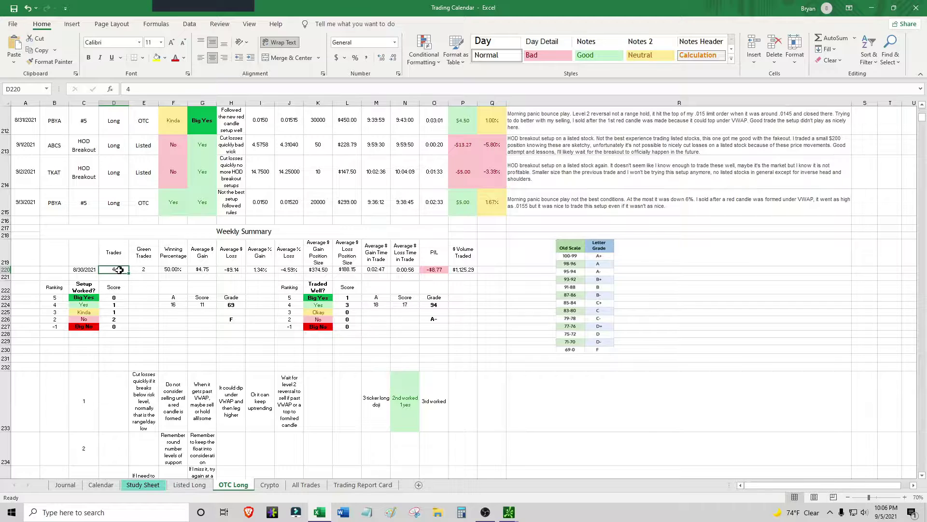
pyautogui.click(151, 269)
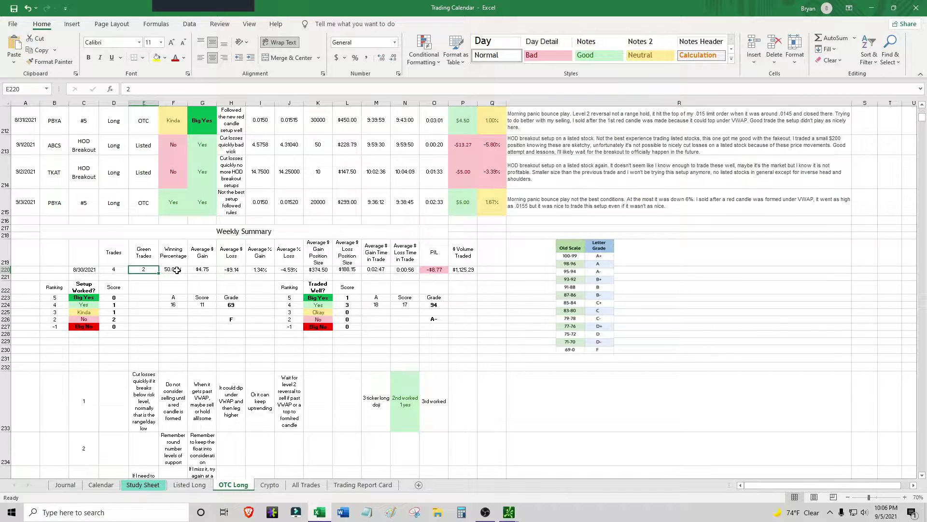
pyautogui.click(174, 269)
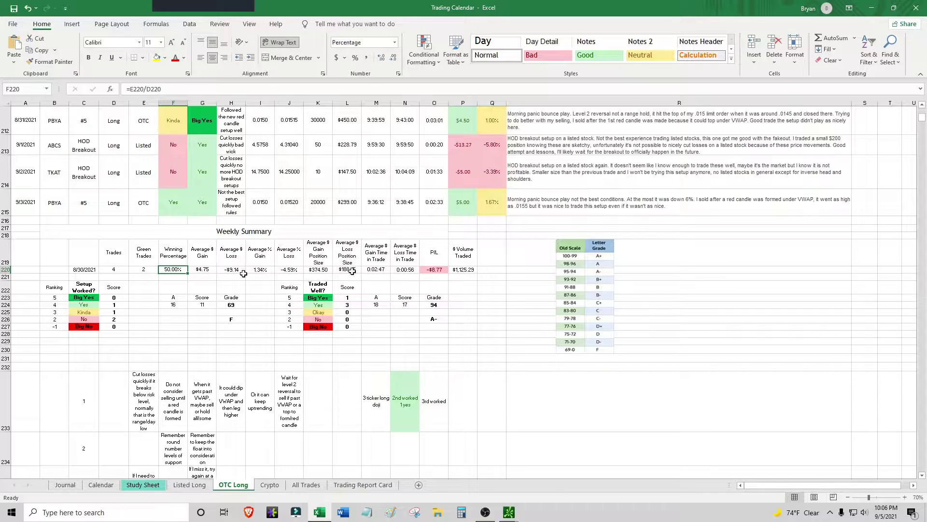
# Inspect the percentage losses of the ABCS and TKAT trades and the weekly average dollar and percentage gains and losses
pyautogui.moveTo(484, 150); pyautogui.dragTo(487, 173)
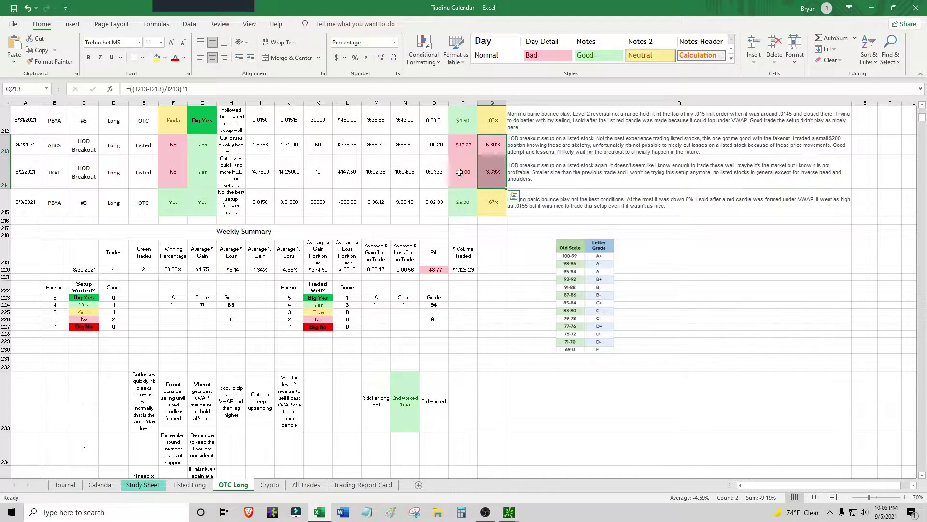
pyautogui.click(488, 152)
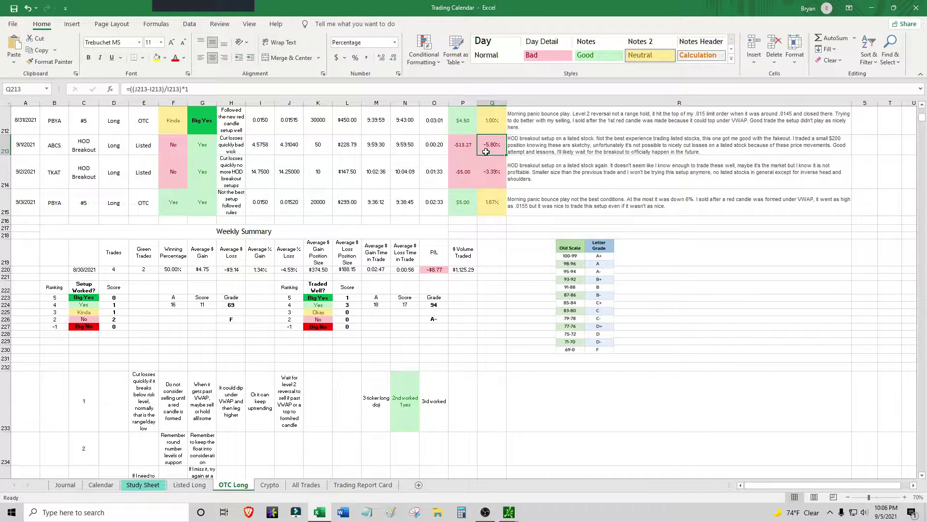
pyautogui.click(205, 270)
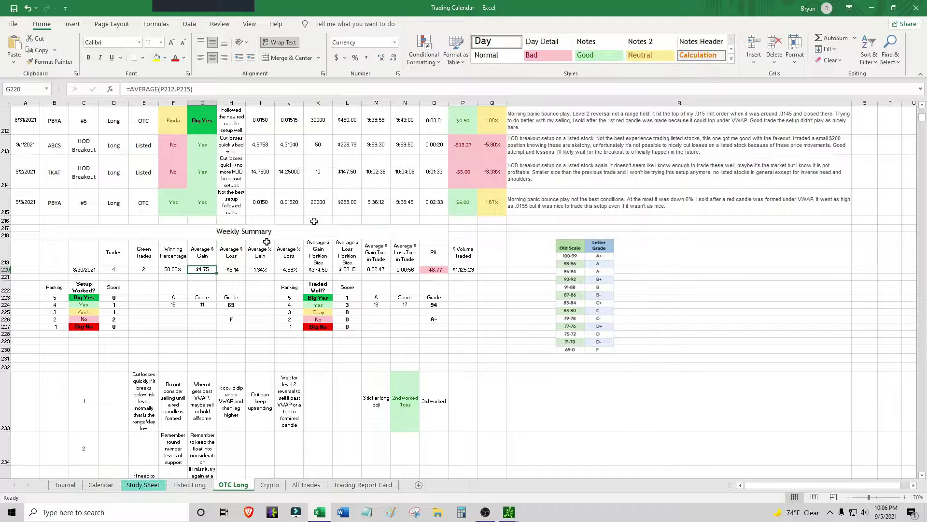
pyautogui.click(233, 270)
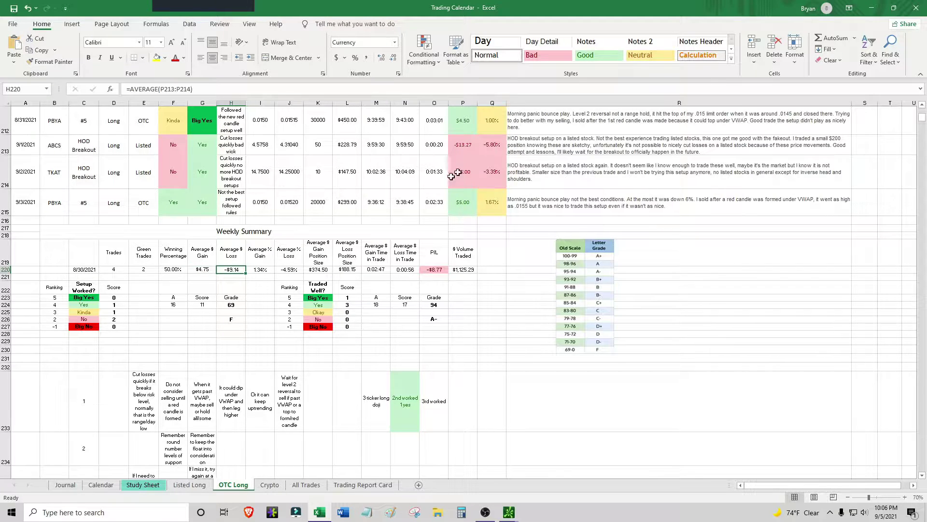
pyautogui.click(260, 269)
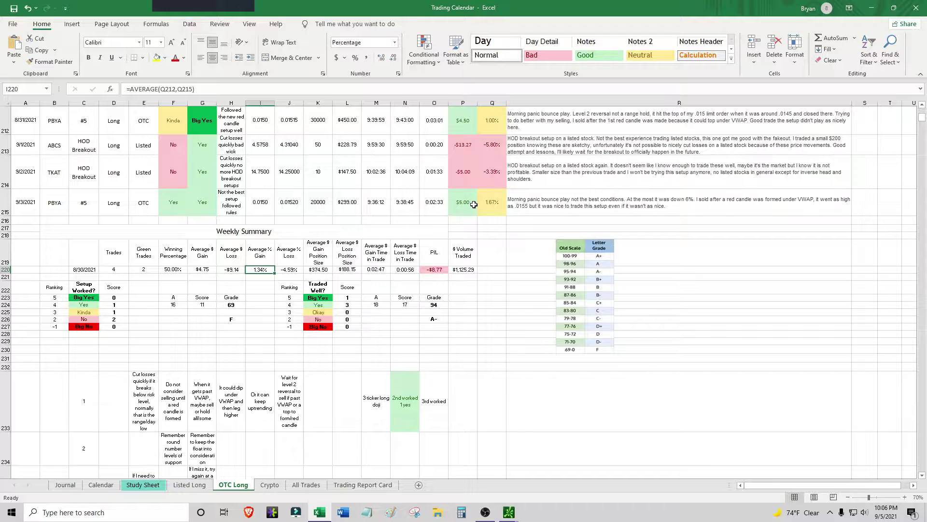
pyautogui.click(290, 271)
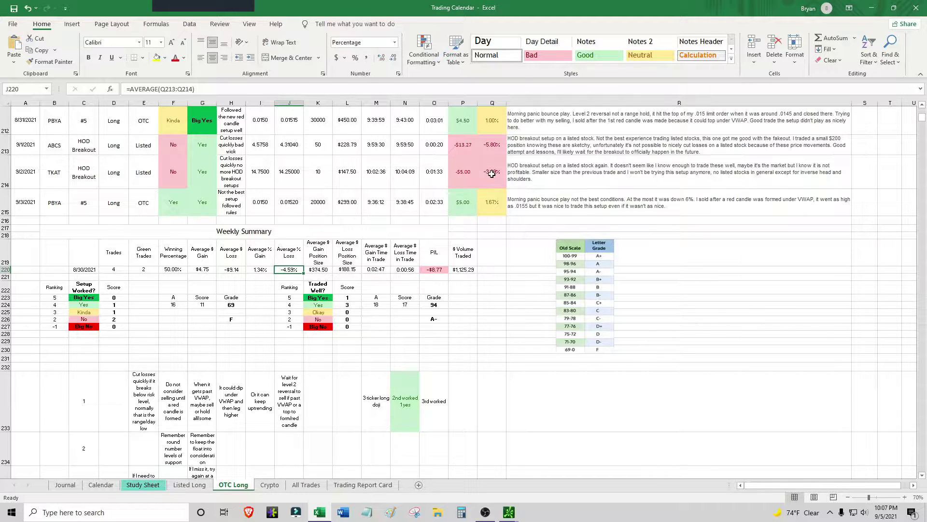
# Inspect the weekly summary's average position sizes, average times in trade, P/L and dollar volume traded
pyautogui.click(320, 270)
pyautogui.click(347, 270)
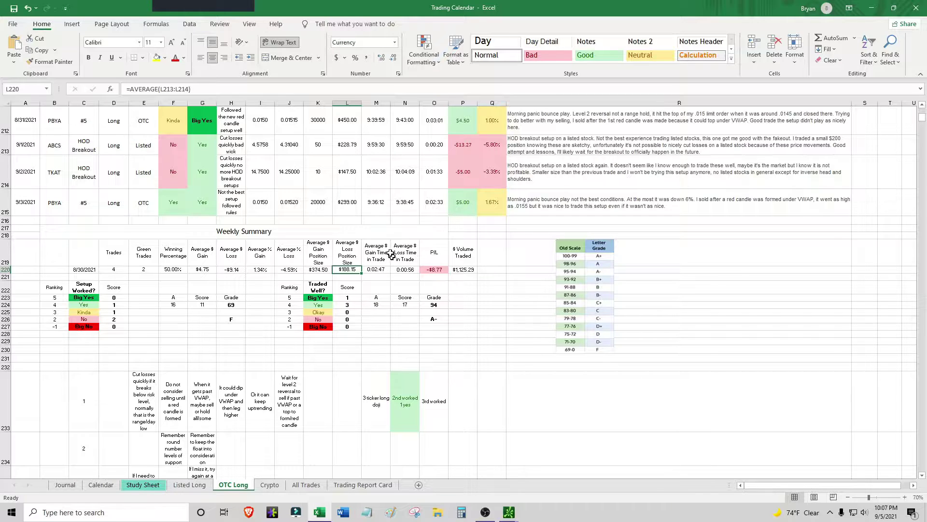
pyautogui.click(376, 269)
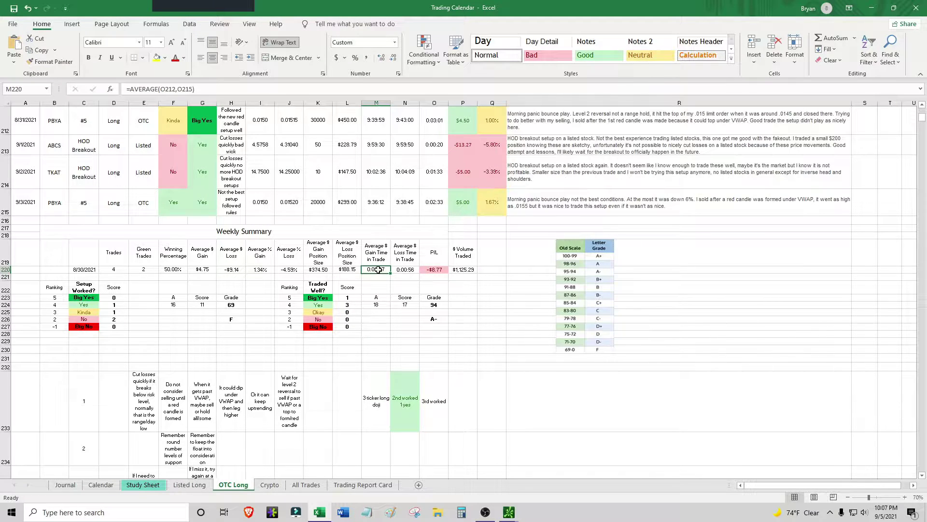
pyautogui.click(409, 270)
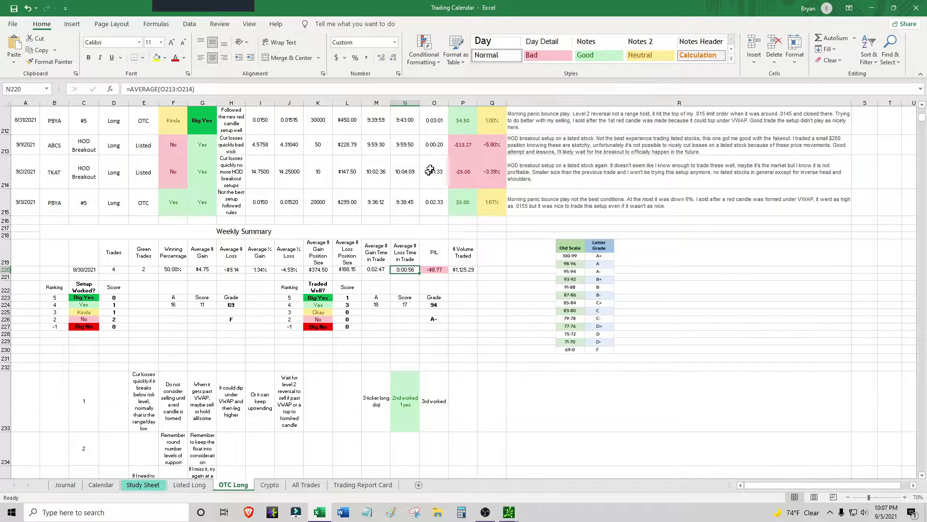
pyautogui.click(439, 271)
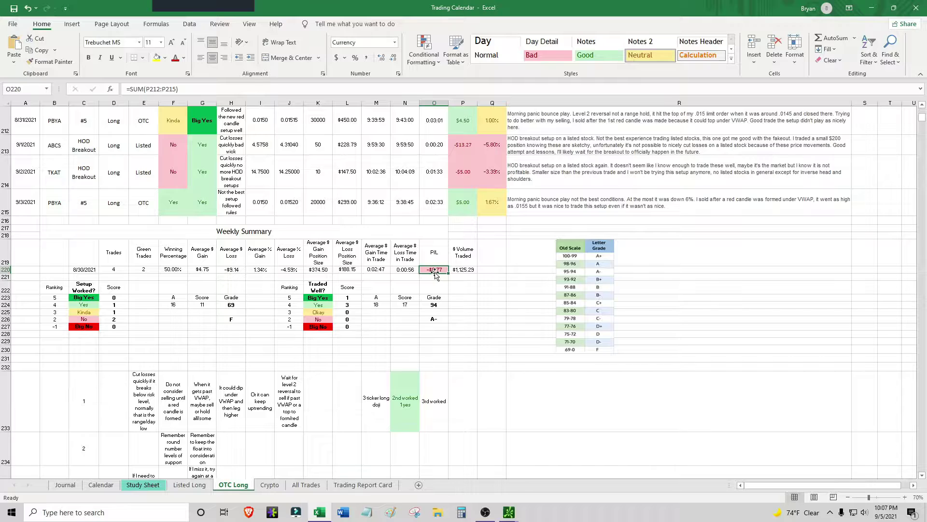
pyautogui.click(458, 271)
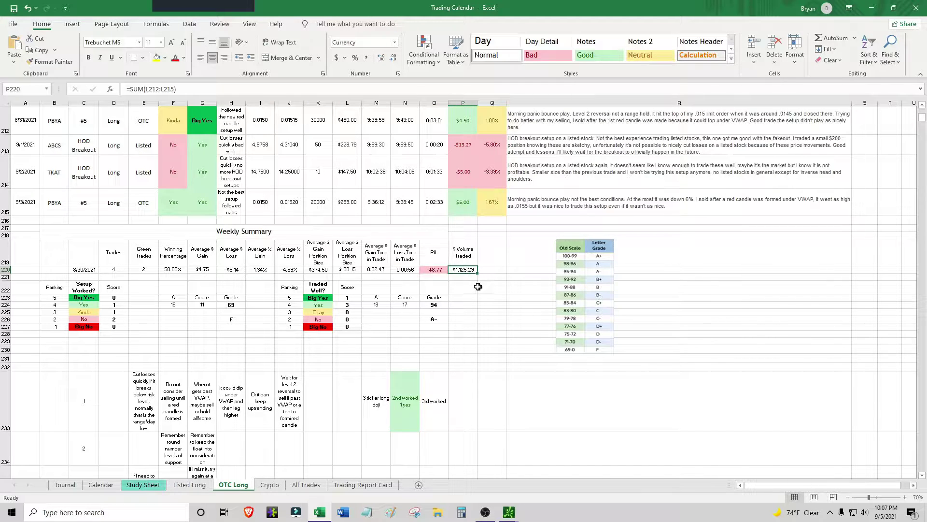
# Examine the P/L, volume traded and % P/L volume of the 8/30/2021 week on the Trading Report Card sheet
pyautogui.click(360, 485)
pyautogui.scroll(-1, 391, 367)
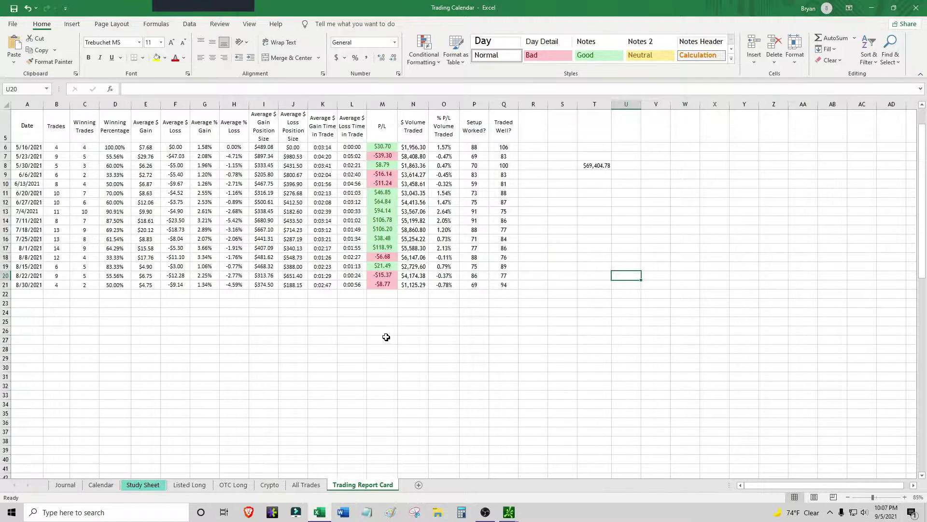
pyautogui.scroll(1, 384, 274)
pyautogui.click(383, 365)
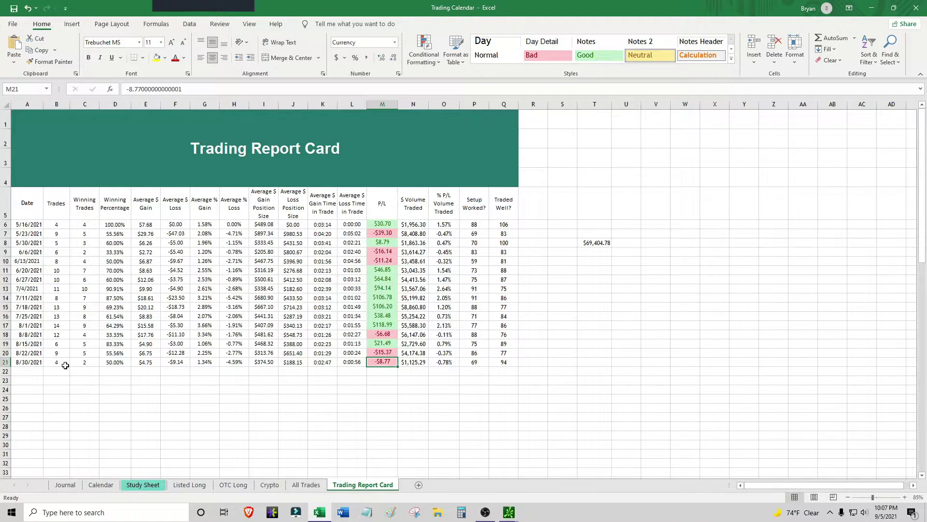
pyautogui.click(442, 363)
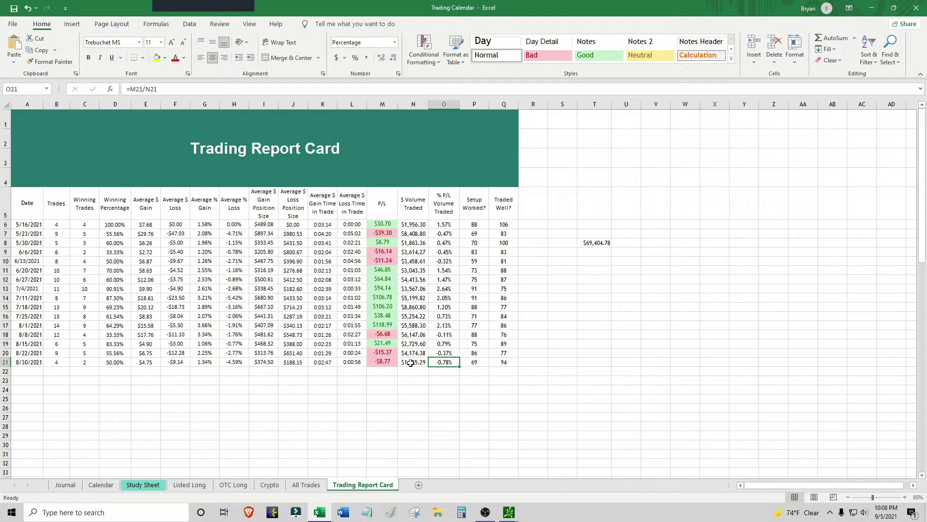
pyautogui.click(382, 363)
pyautogui.click(445, 362)
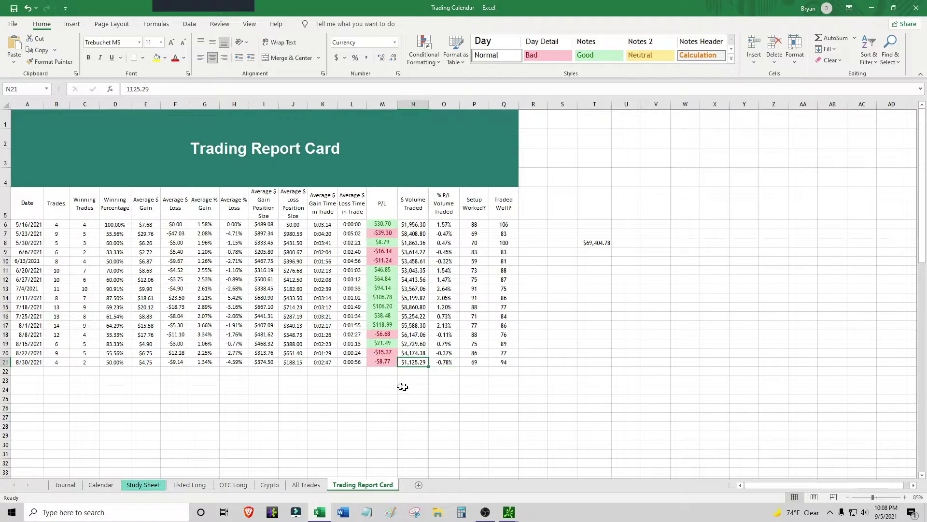
# Compare the weekly Setup Worked grade on OTC Long with the 5/23/2021 week's score on the Trading Report Card
pyautogui.click(227, 485)
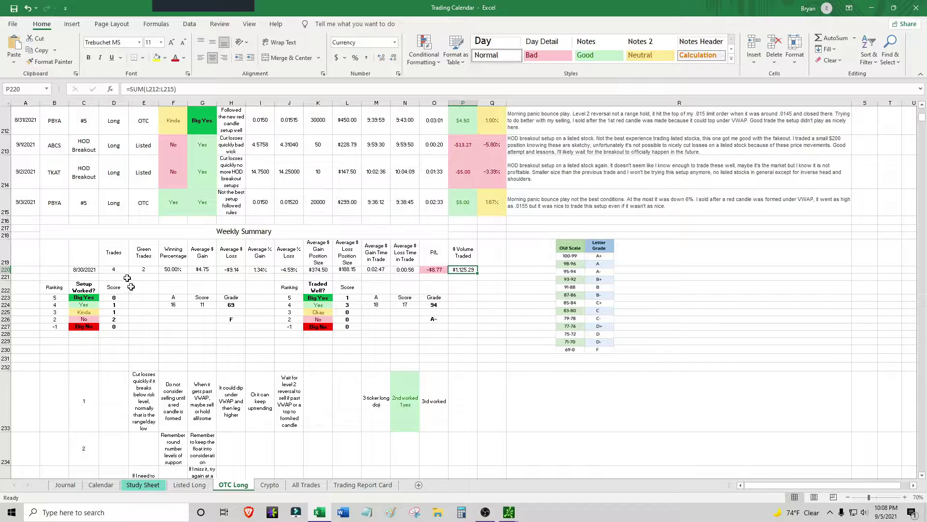
pyautogui.click(238, 307)
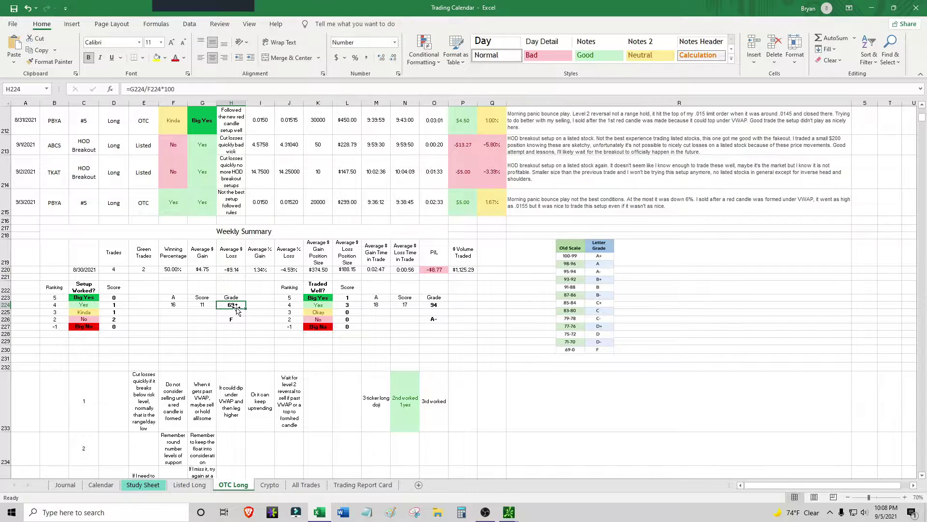
pyautogui.click(363, 484)
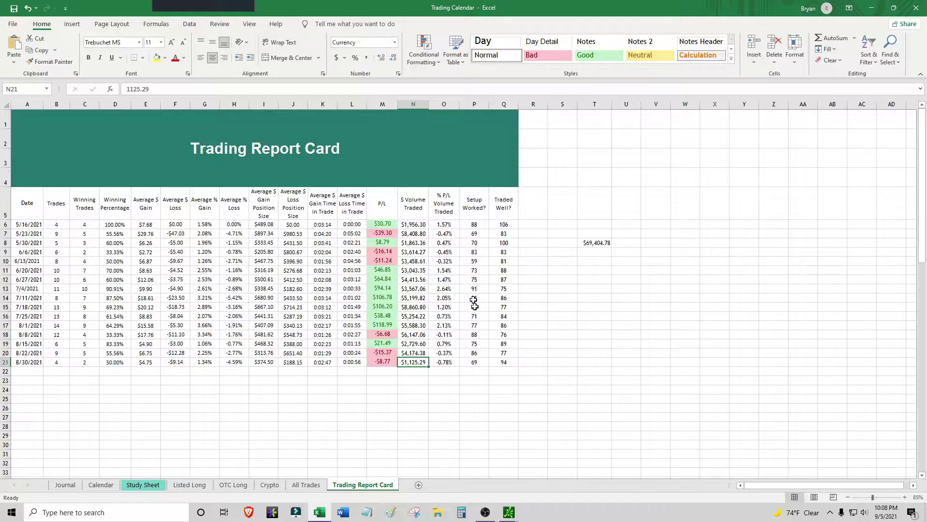
pyautogui.click(476, 235)
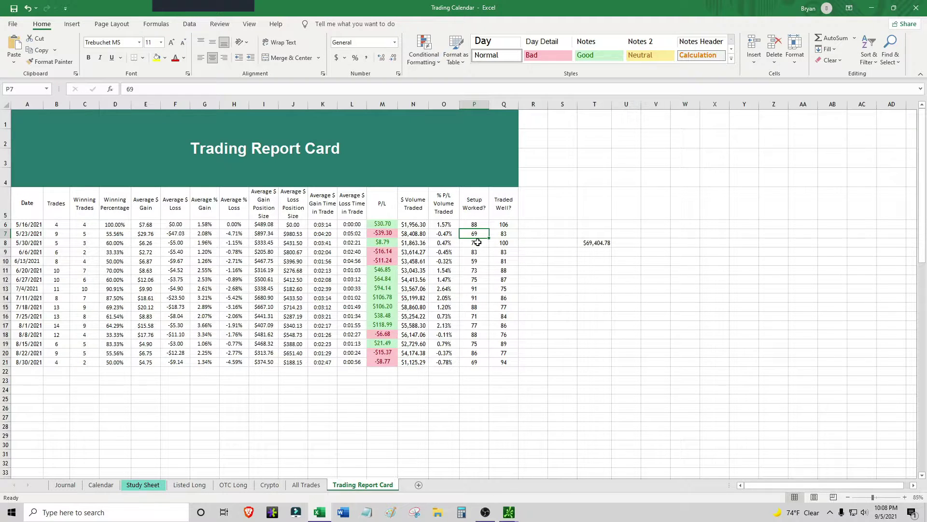
# Check the 6/13/2021 week's Setup Worked score on the Trading Report Card, and the TKAT and ABCS setup ratings on OTC Long
pyautogui.click(474, 261)
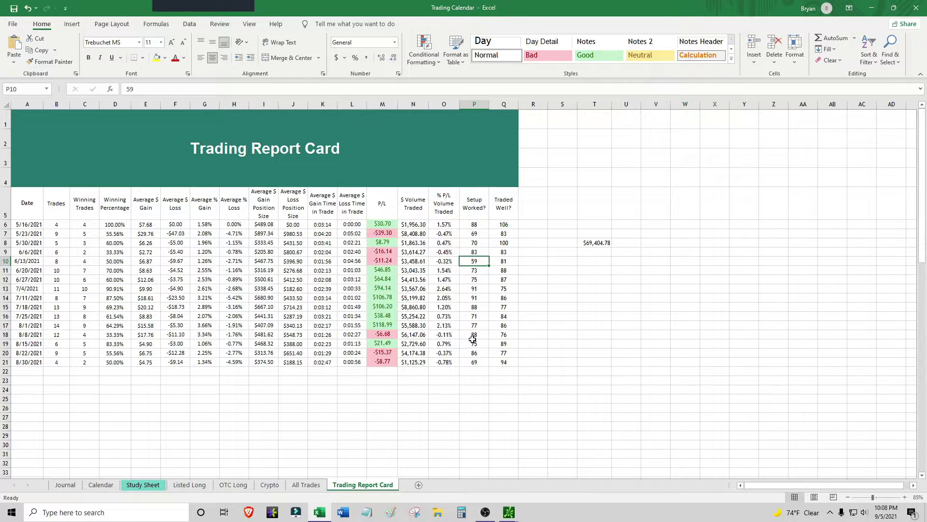
pyautogui.click(225, 489)
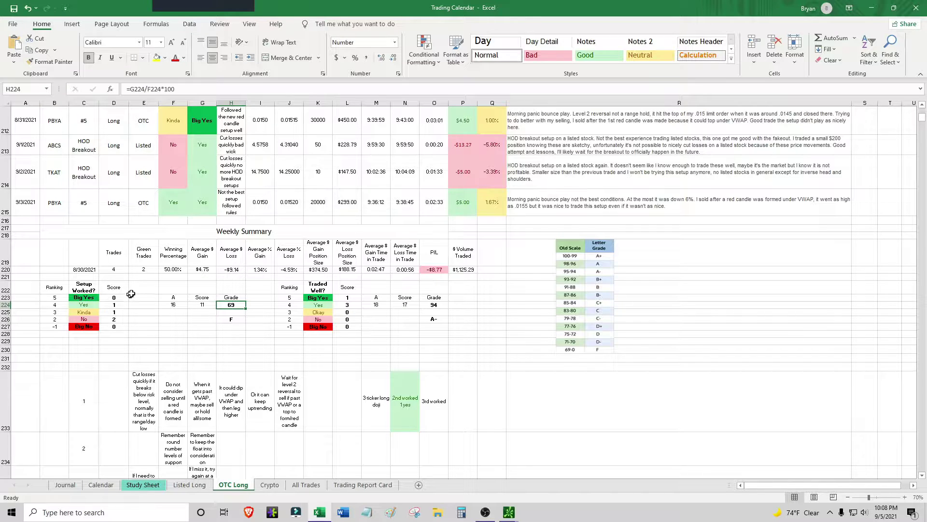
pyautogui.click(185, 167)
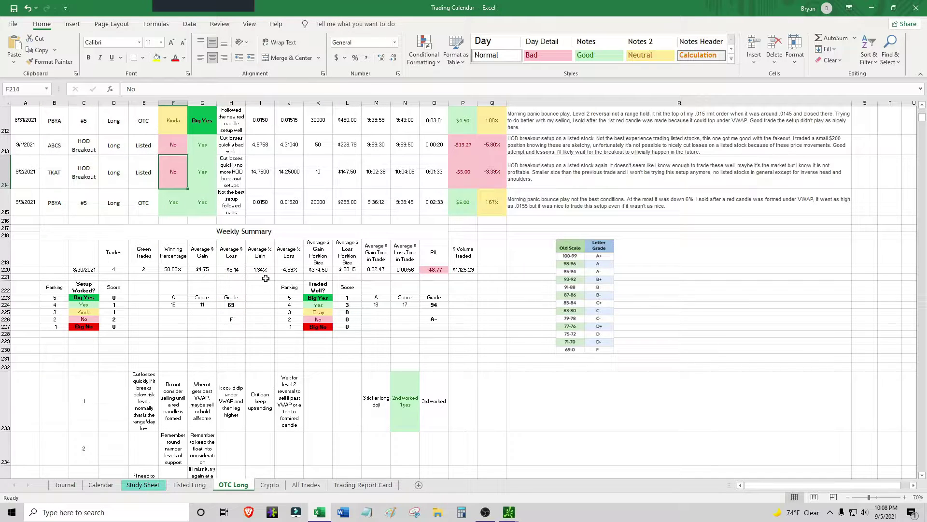
pyautogui.click(169, 144)
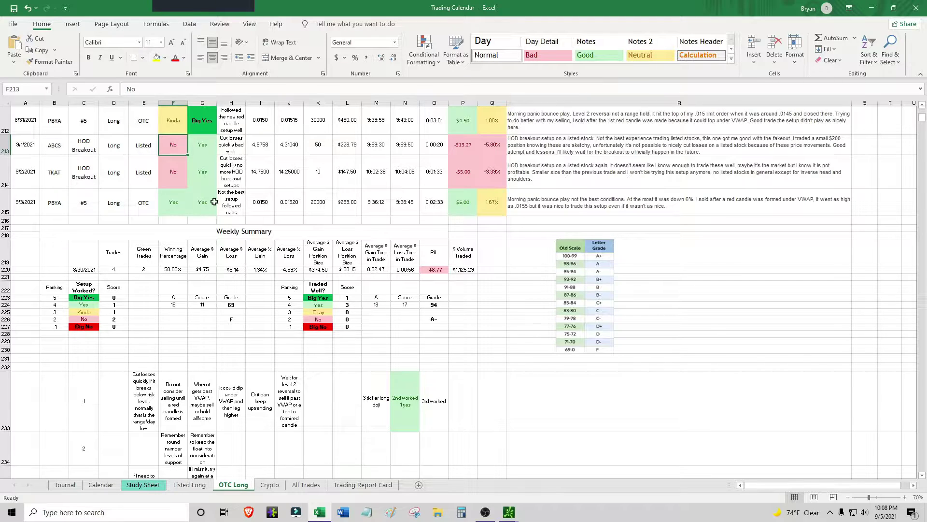
# Examine the weekly Traded Well grade and the setup type of the two listed trades from 9/1/2021 and 9/2/2021
pyautogui.click(435, 305)
pyautogui.click(434, 324)
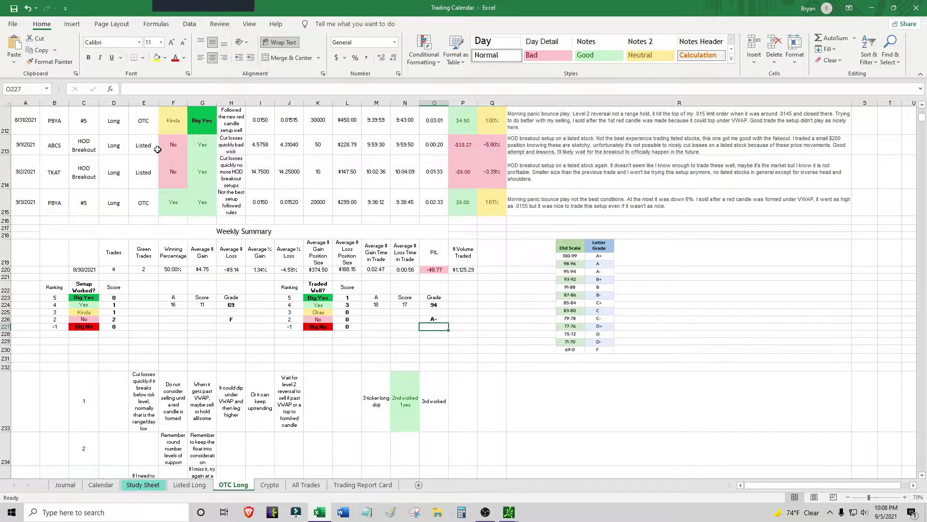
pyautogui.moveTo(86, 142); pyautogui.dragTo(84, 174)
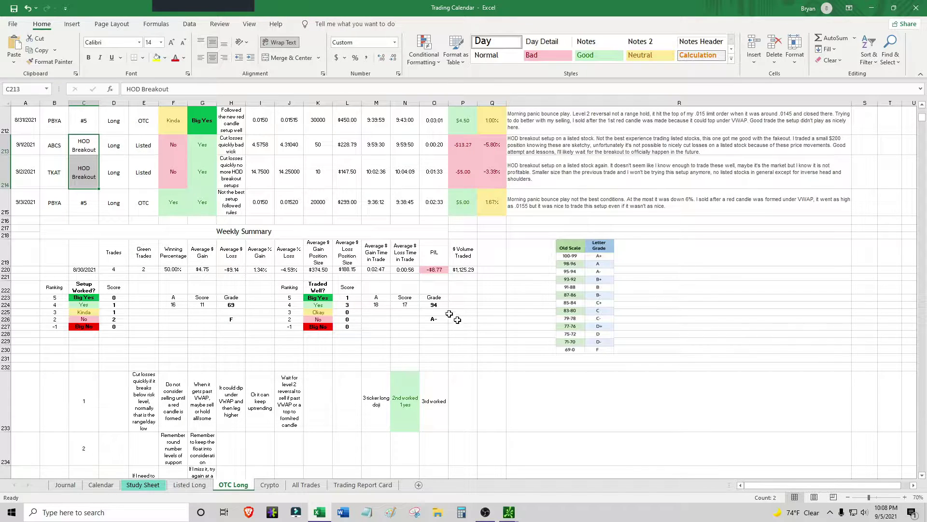
# Check the first PBYA trade's date, switch to the trading platform and load the PBYA charts
pyautogui.click(28, 128)
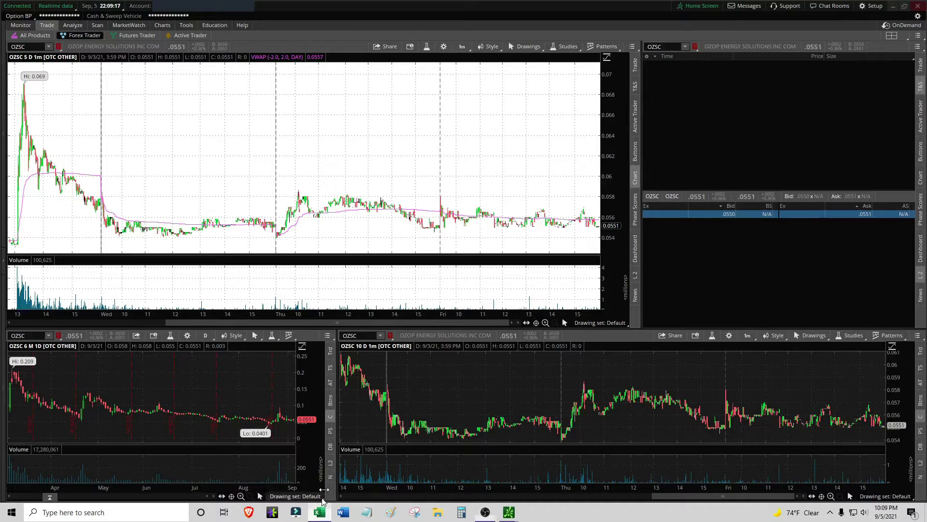
pyautogui.click(320, 512)
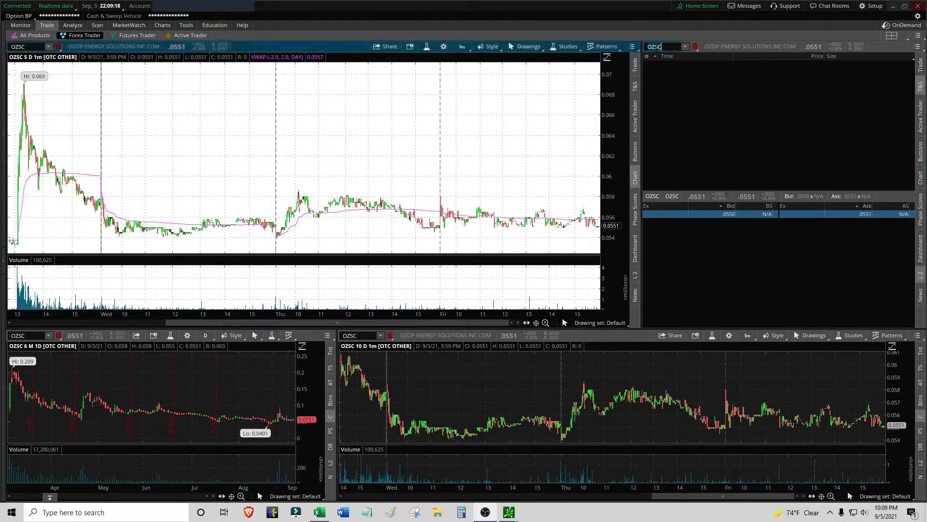
pyautogui.write('PBYA')
pyautogui.press('Return')
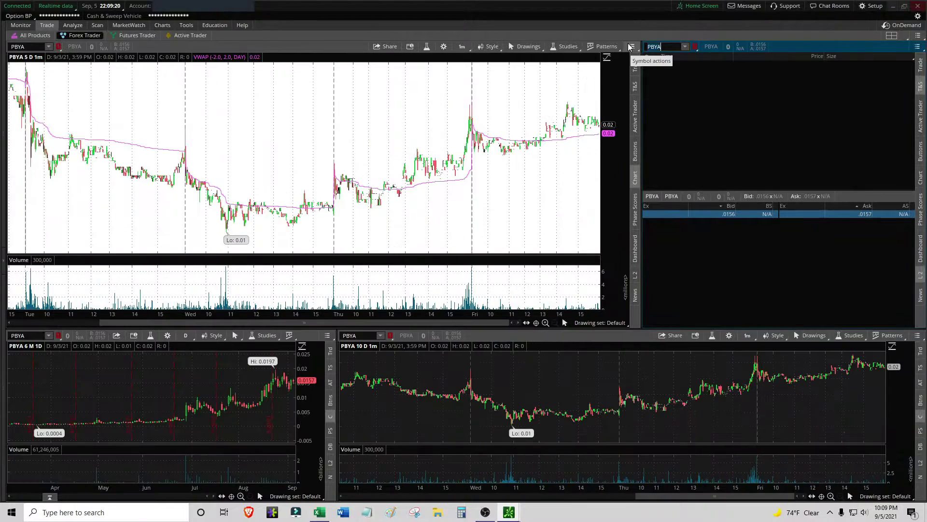
# Examine PBYA's daily chart from late June to 8/30 and the one-minute price action on the morning of 8/31/2021
pyautogui.moveTo(166, 427); pyautogui.dragTo(285, 410)
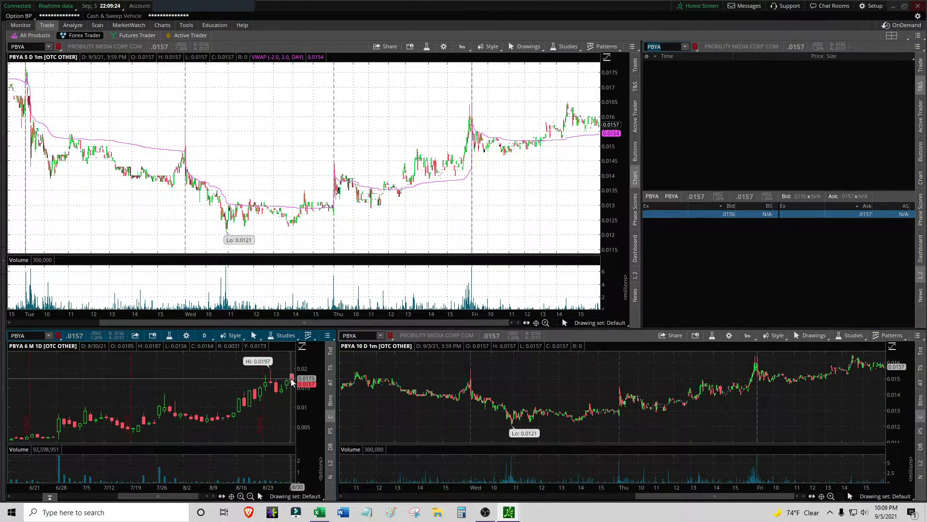
pyautogui.click(218, 496)
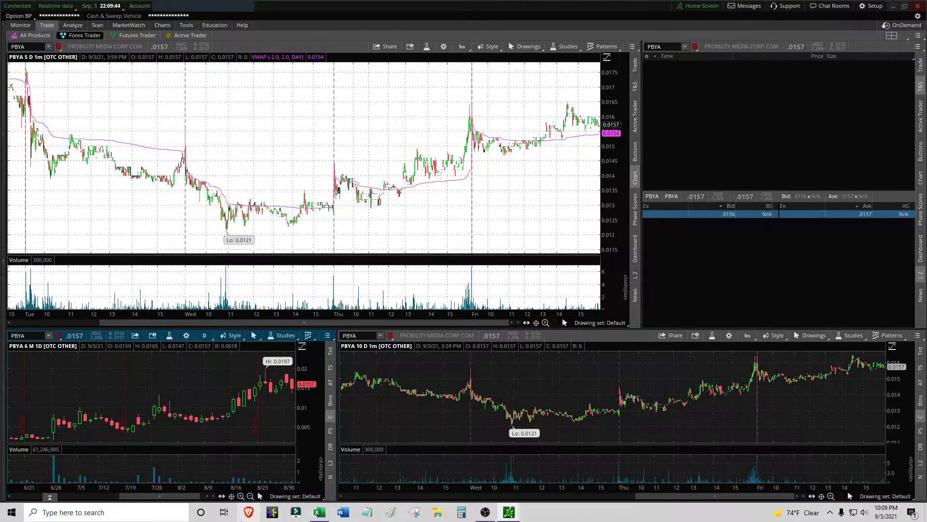
pyautogui.click(215, 496)
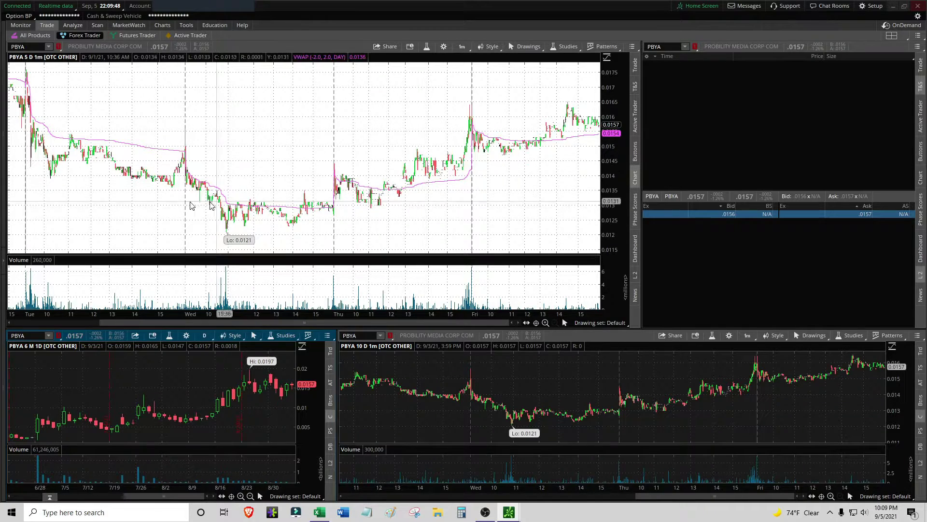
pyautogui.moveTo(194, 322); pyautogui.dragTo(107, 322)
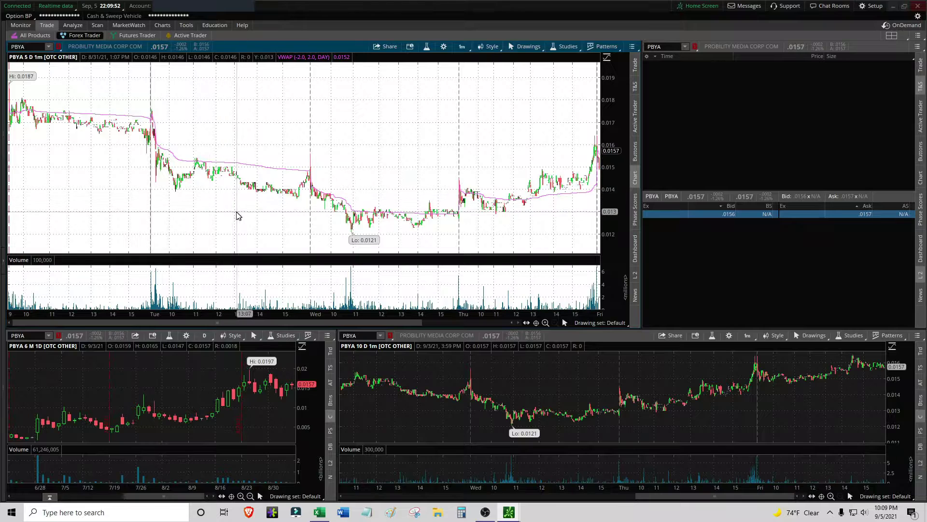
pyautogui.moveTo(231, 215); pyautogui.dragTo(150, 217)
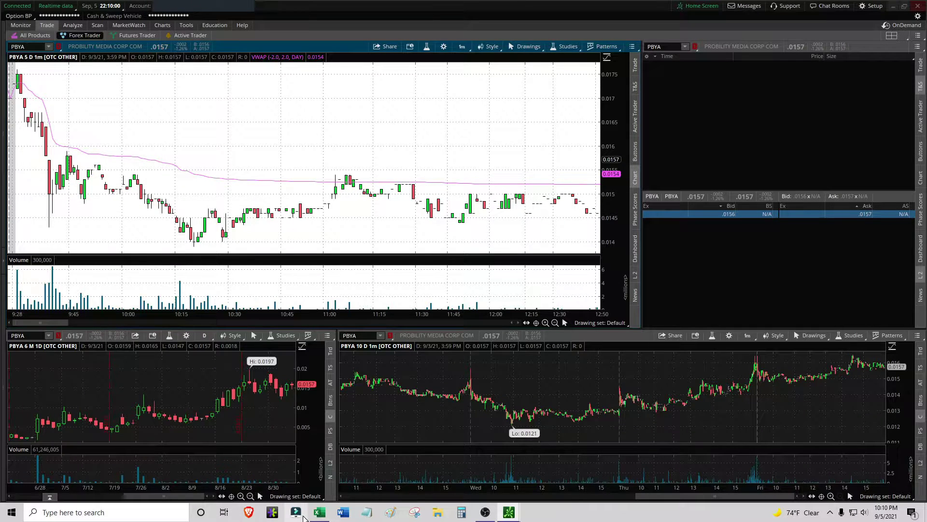
# Check the 8/31/2021 PBYA trade's entry time in the Excel journal against the one-minute chart
pyautogui.click(319, 512)
pyautogui.click(383, 129)
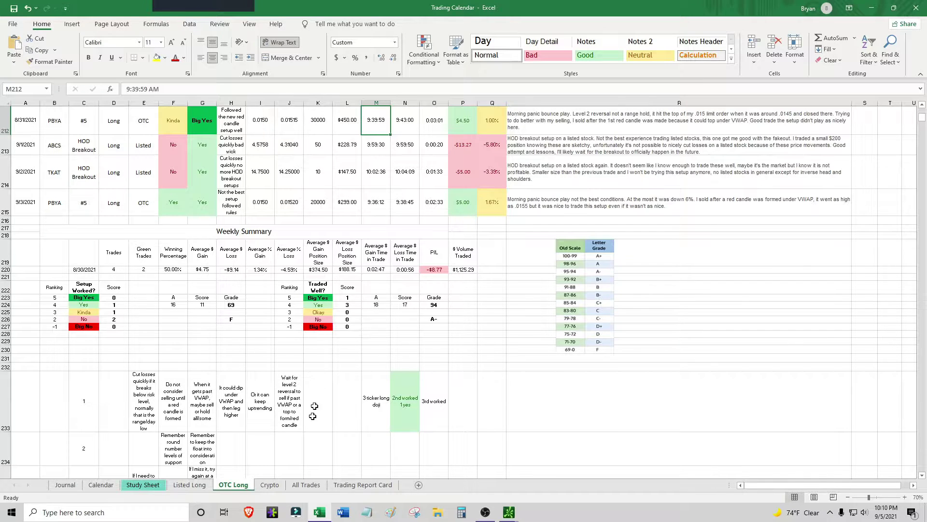
pyautogui.click(319, 512)
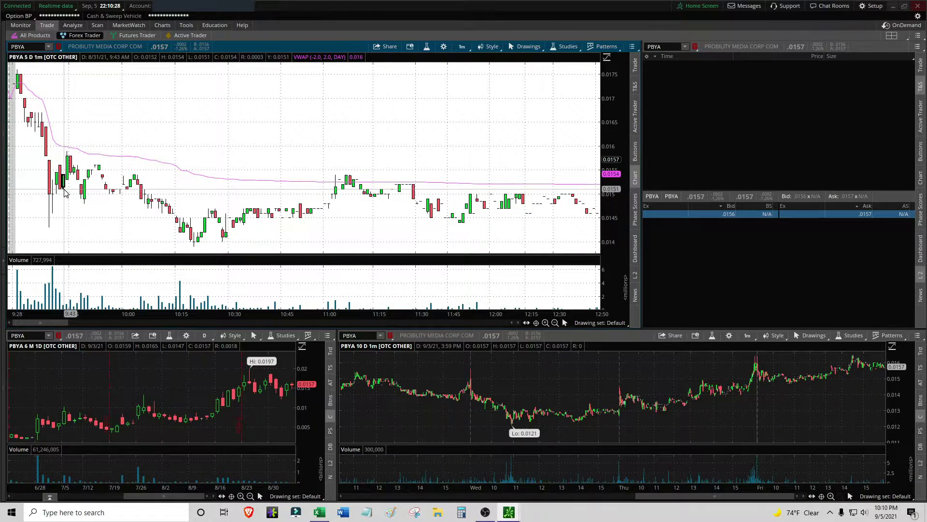
# Look up the 8/31/2021 PBYA trade's exit time in the Excel journal and examine the matching candles on the one-minute chart
pyautogui.click(319, 512)
pyautogui.click(401, 125)
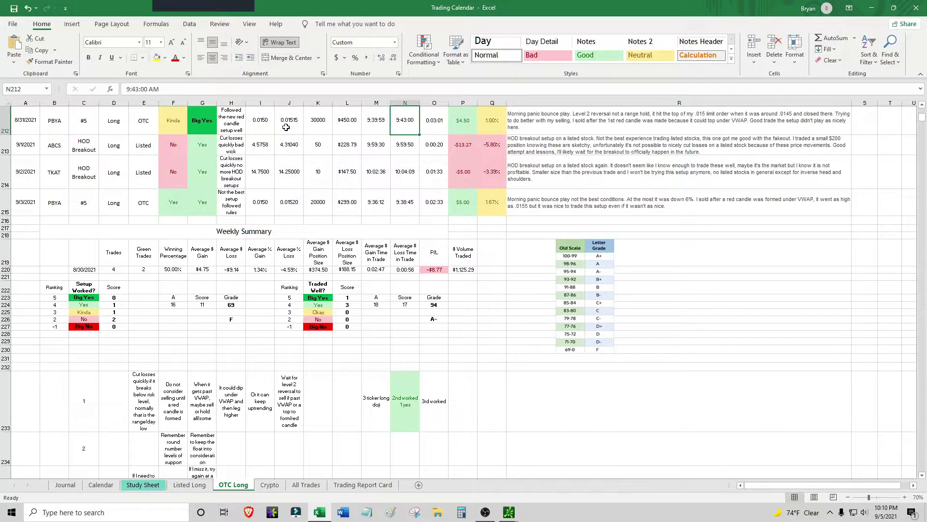
pyautogui.click(297, 511)
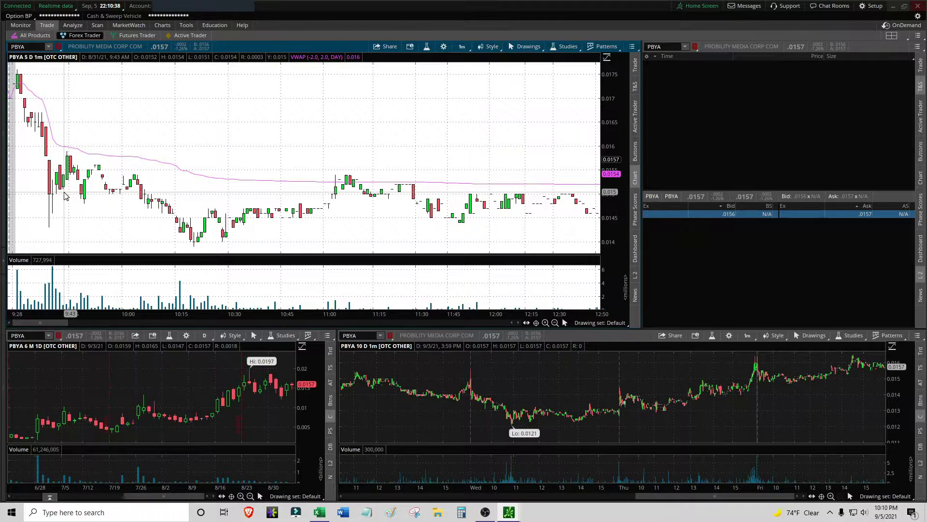
pyautogui.click(318, 512)
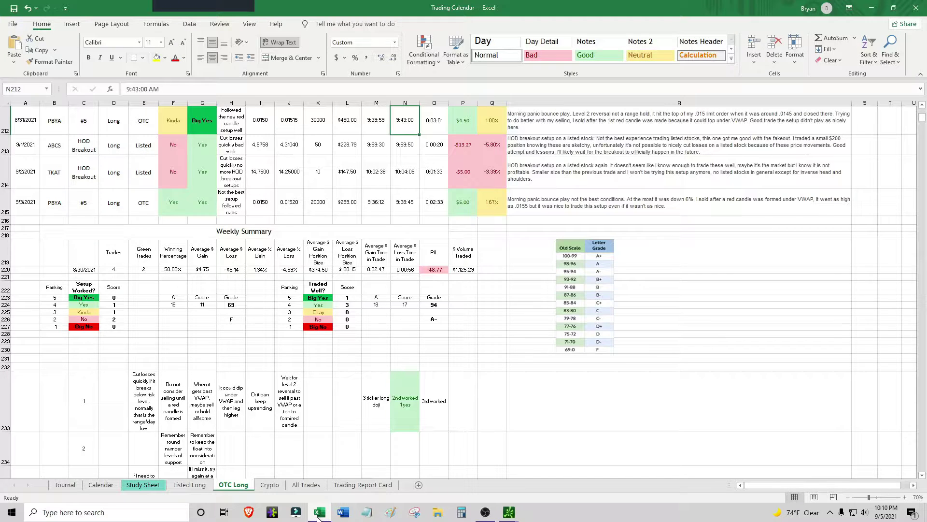
pyautogui.click(318, 515)
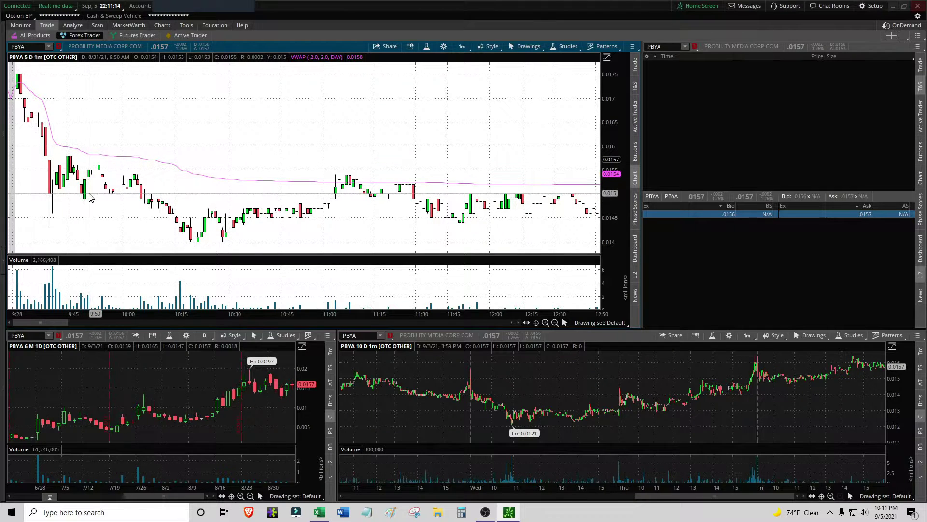
# Review the 8/31/2021 PBYA trade's Traded Well rating in the Excel journal against its one-minute chart
pyautogui.click(319, 512)
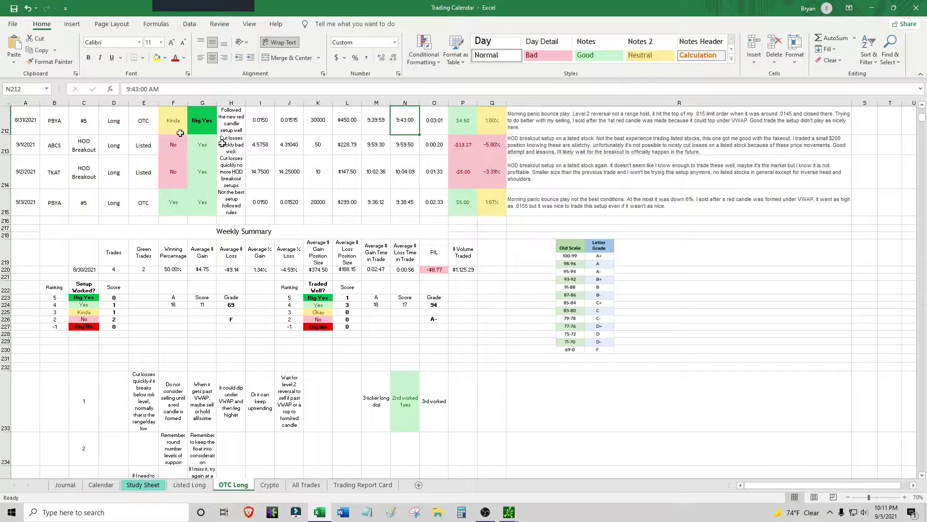
pyautogui.click(192, 122)
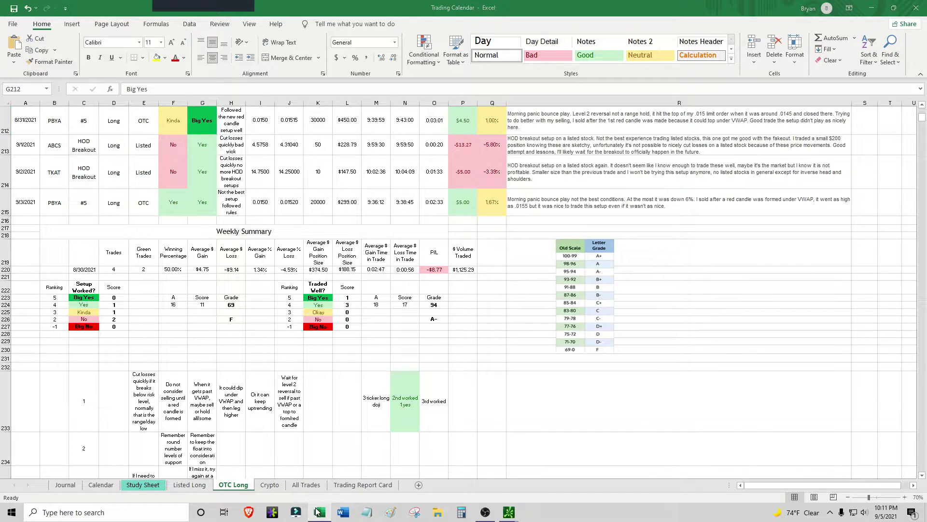
pyautogui.click(297, 508)
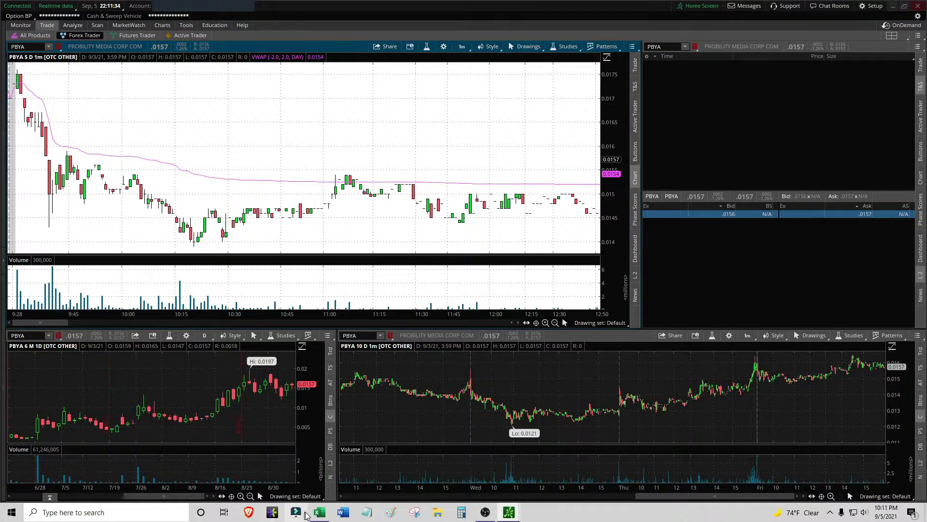
pyautogui.click(319, 512)
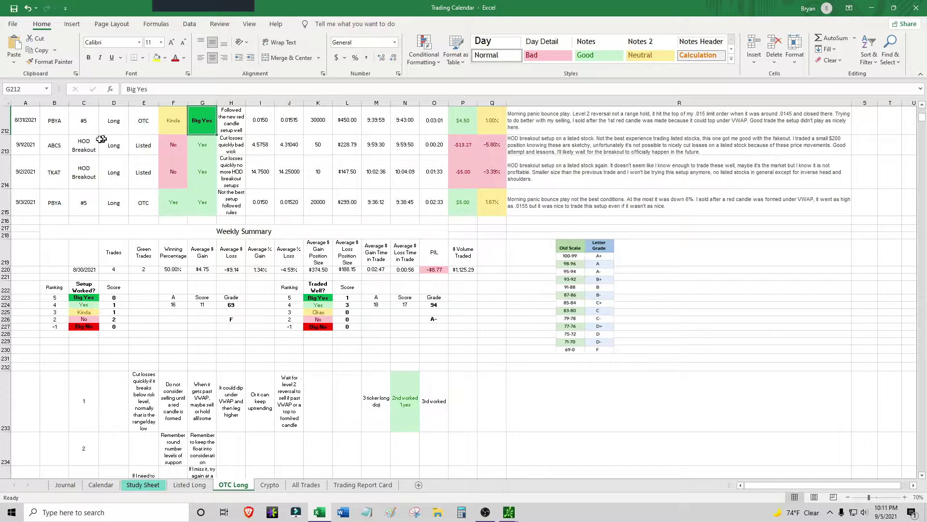
# Change the 9/1/2021 trade's ticker in cell B213 to ABVC
pyautogui.click(921, 475)
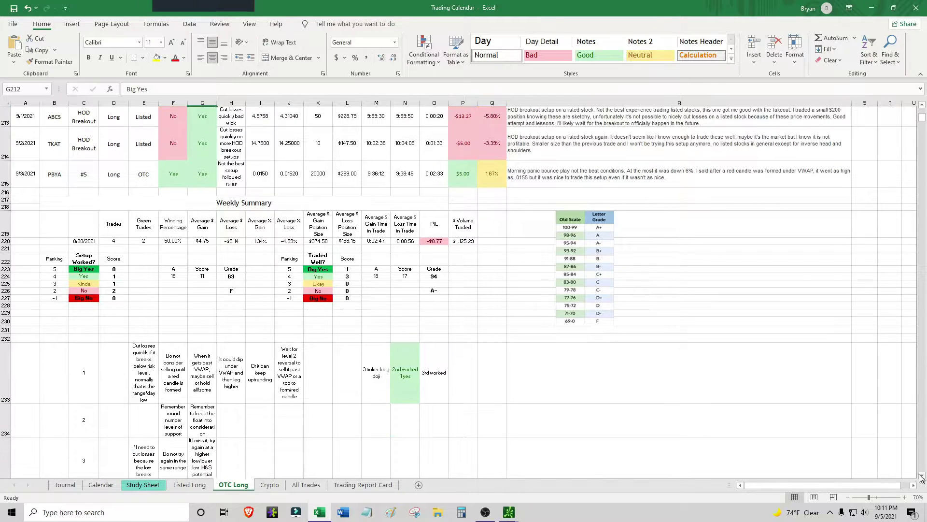
pyautogui.doubleClick(60, 121)
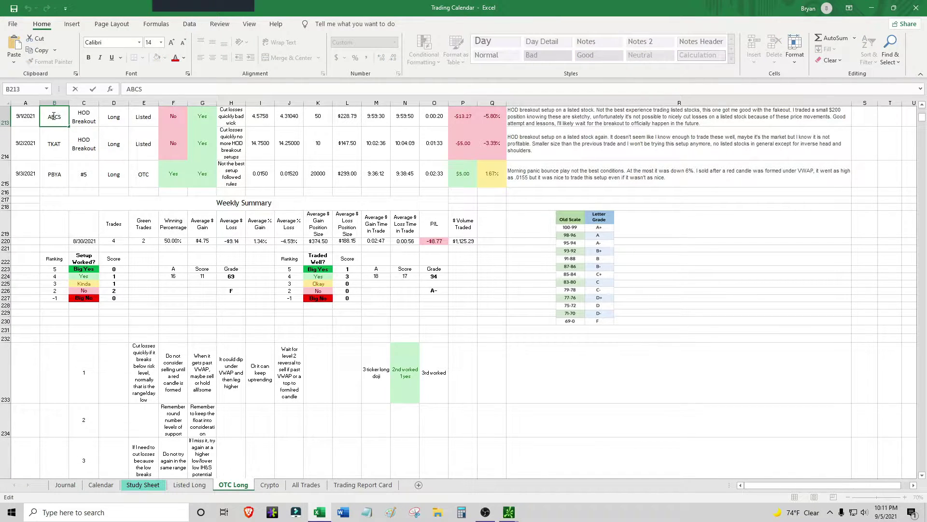
pyautogui.press('BackSpace')
pyautogui.press('BackSpace')
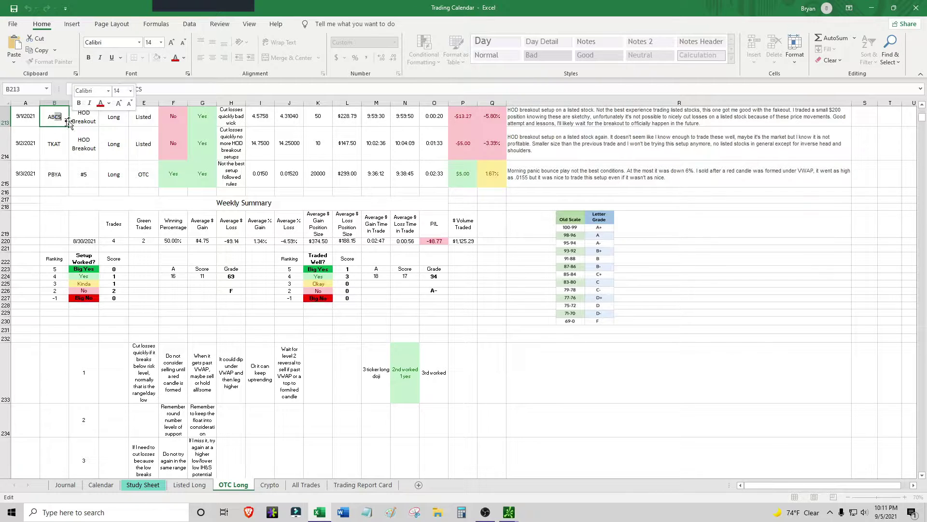
pyautogui.write('VC')
pyautogui.press('Return')
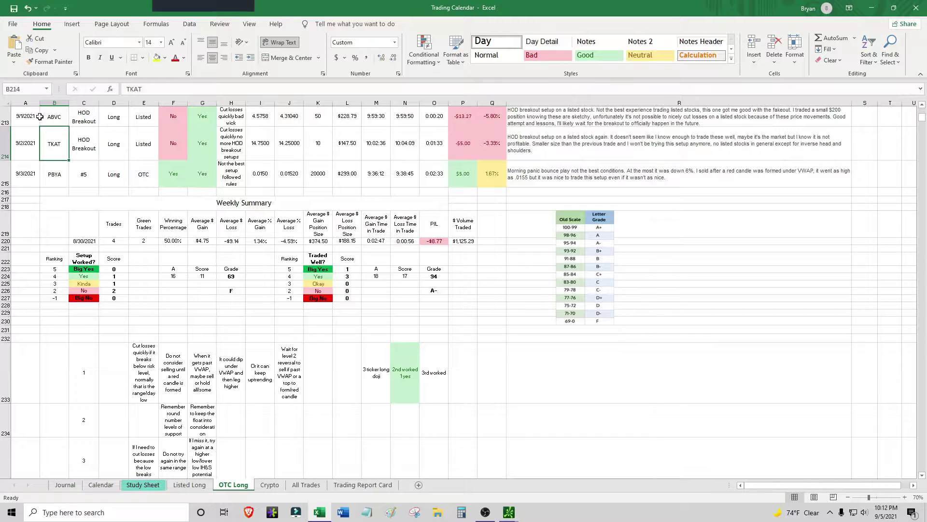
# Check the 9/1/2021 trade's date, switch to the trading platform and load the ABVC charts
pyautogui.click(25, 114)
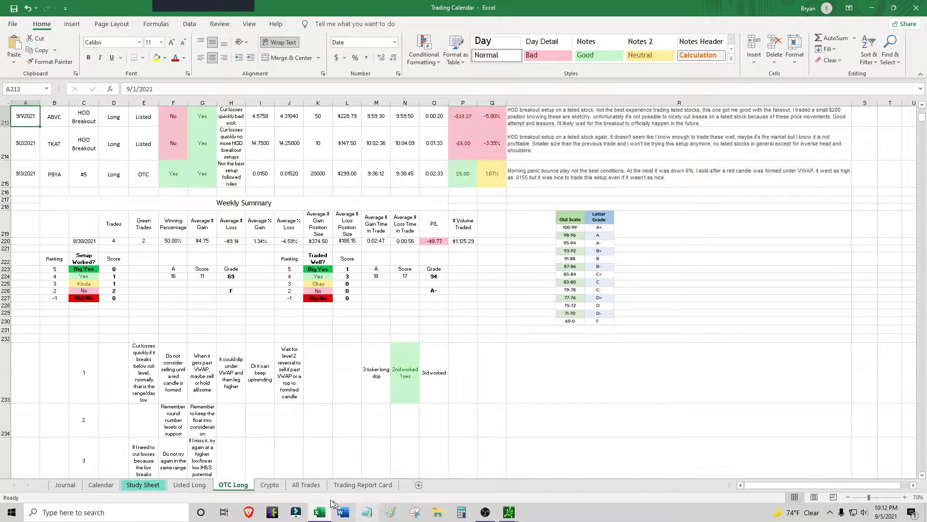
pyautogui.click(320, 512)
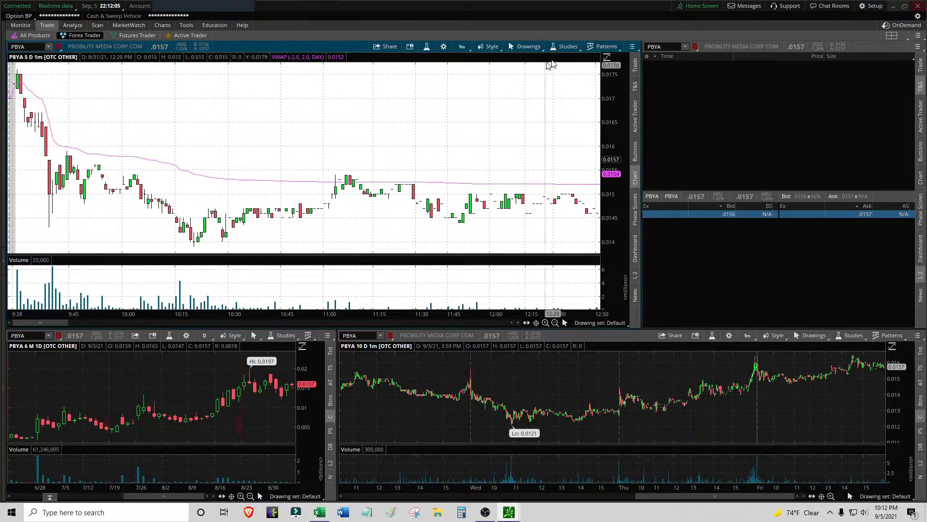
pyautogui.click(679, 47)
pyautogui.write('ABVC')
pyautogui.press('Return')
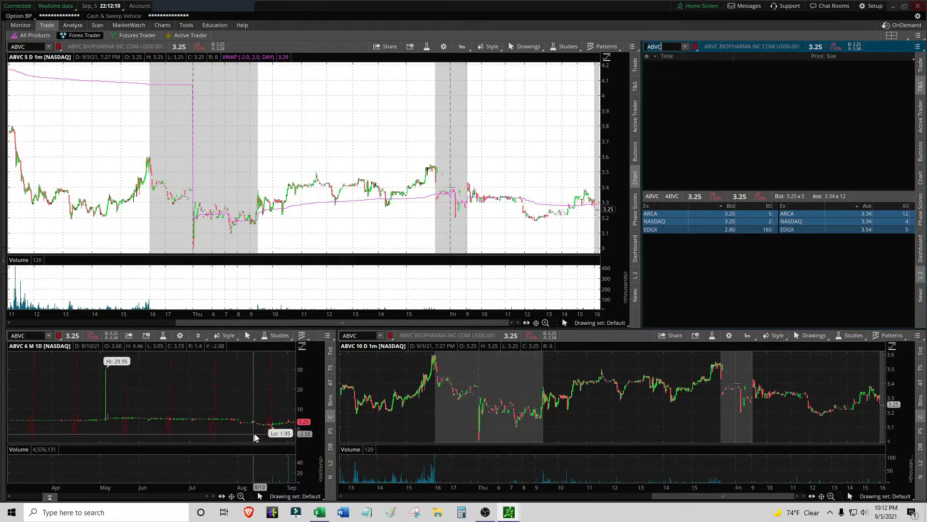
# Correct the 9/1/2021 trade's ticker in the Excel journal to AVBC and return to the trading platform
pyautogui.click(319, 513)
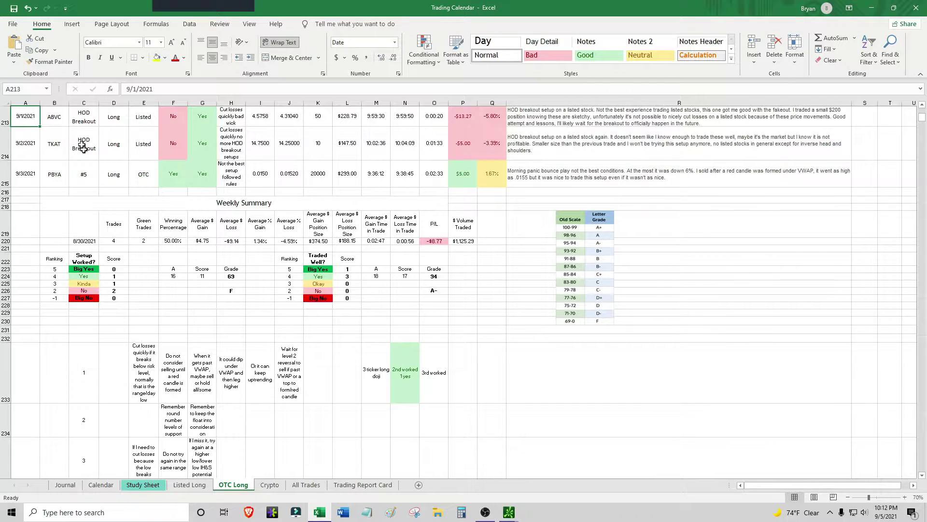
pyautogui.doubleClick(59, 122)
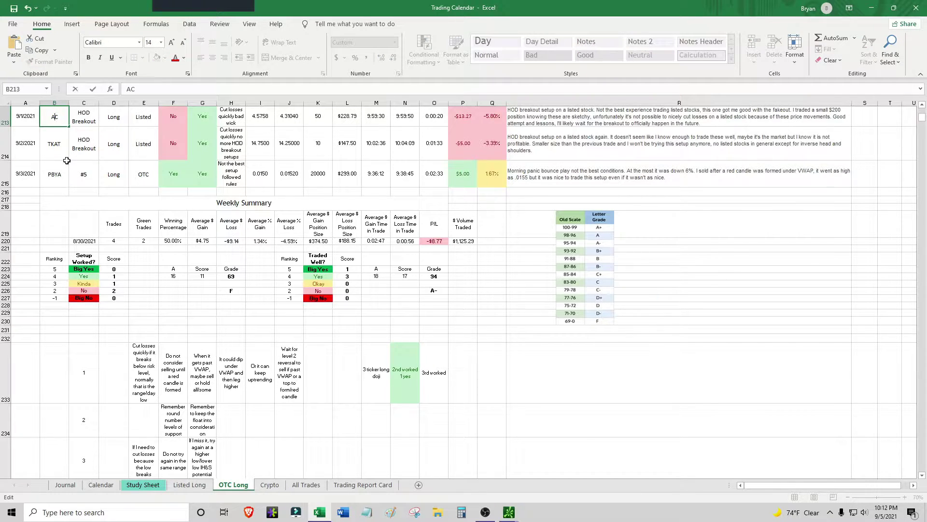
pyautogui.press('Return')
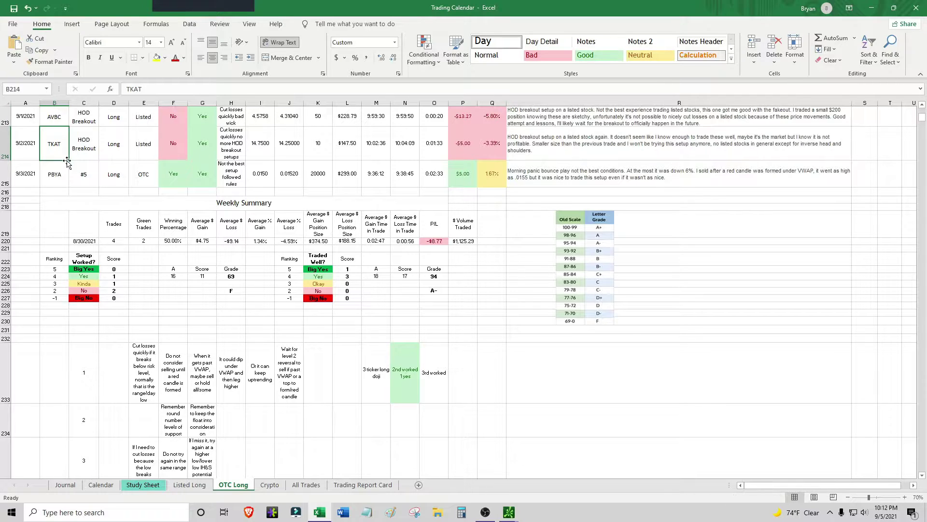
pyautogui.click(321, 519)
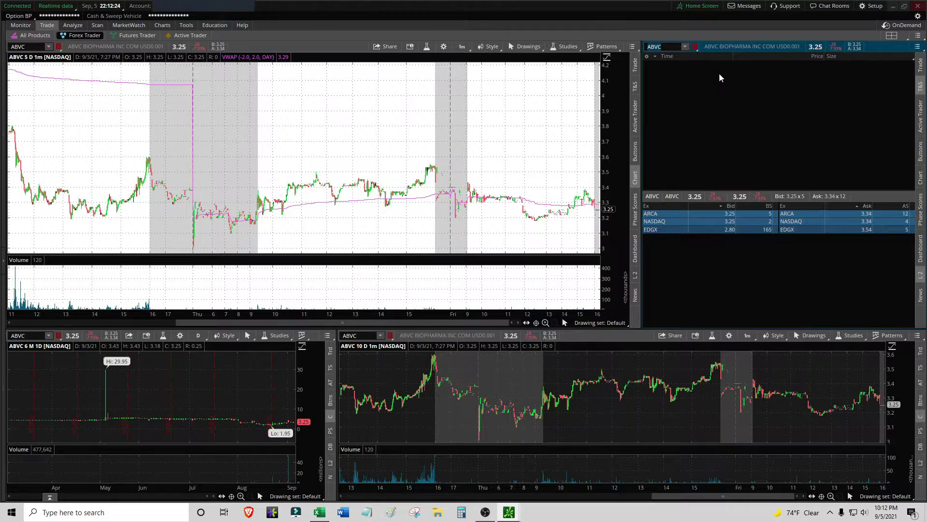
# Try loading the AVBC charts and check the 9/1/2021 trade's ticker in cell B213 of the Excel journal
pyautogui.write('AVBC')
pyautogui.press('Return')
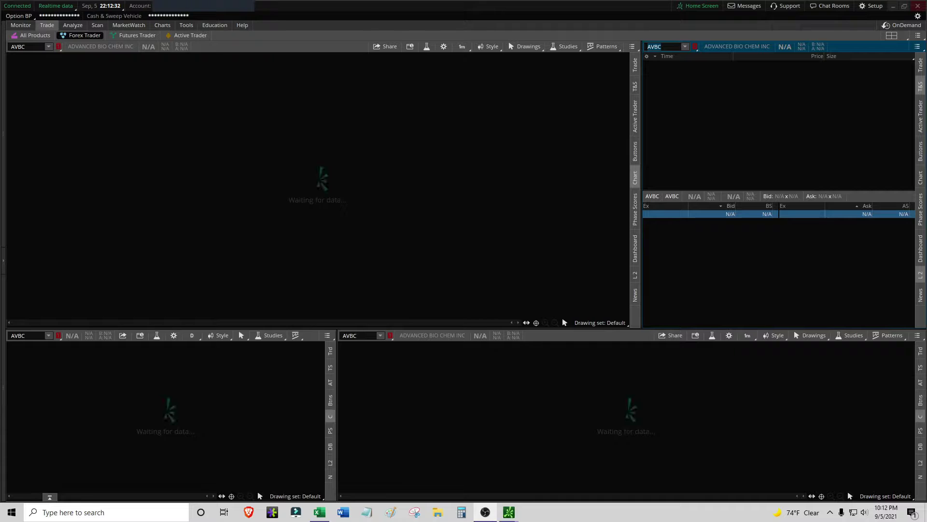
pyautogui.hotkey('alt', 'Tab')
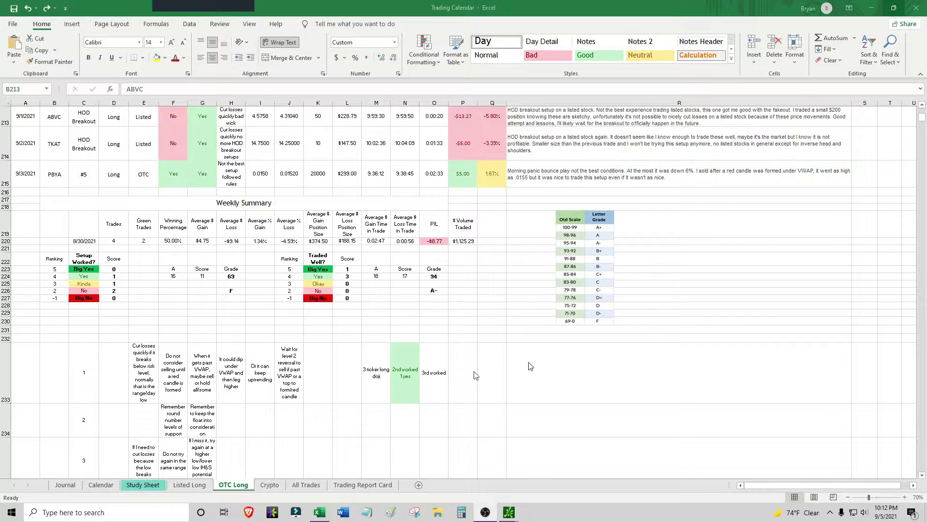
pyautogui.click(50, 118)
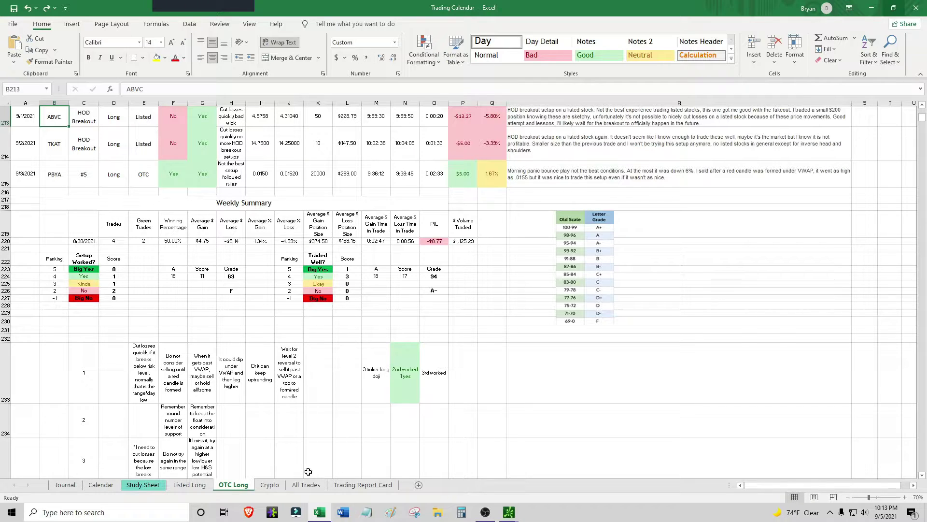
pyautogui.click(320, 513)
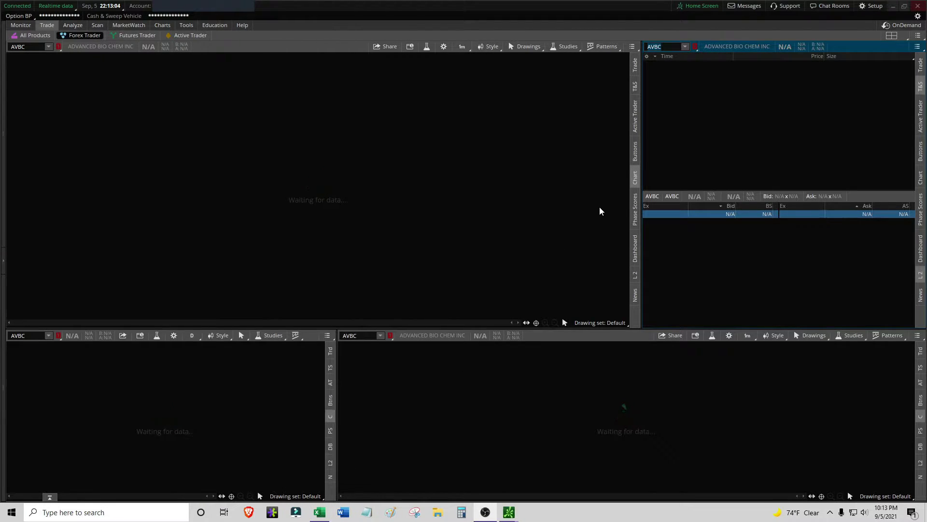
pyautogui.click(319, 512)
pyautogui.click(319, 517)
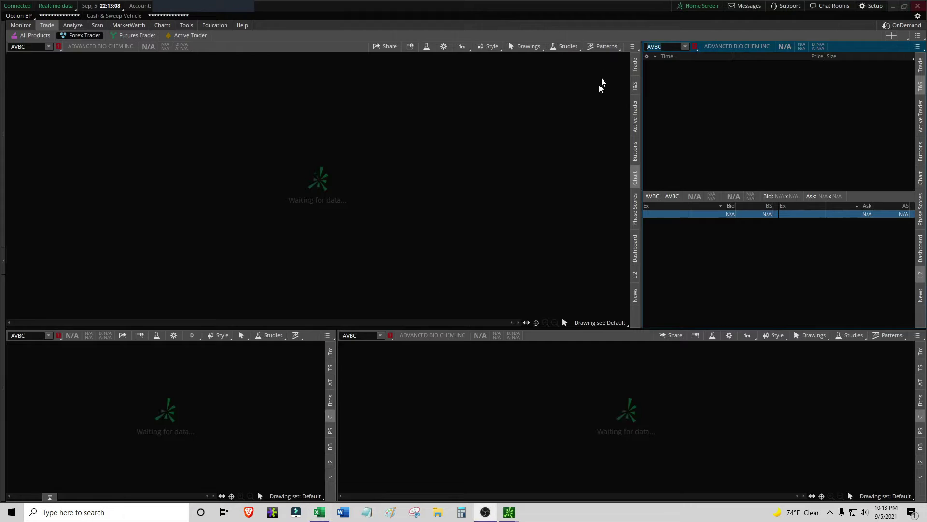
# Load the ABVC charts in the trading platform and compare the ticker with the 9/1/2021 entry in the Excel journal
pyautogui.click(666, 47)
pyautogui.write('ABVC')
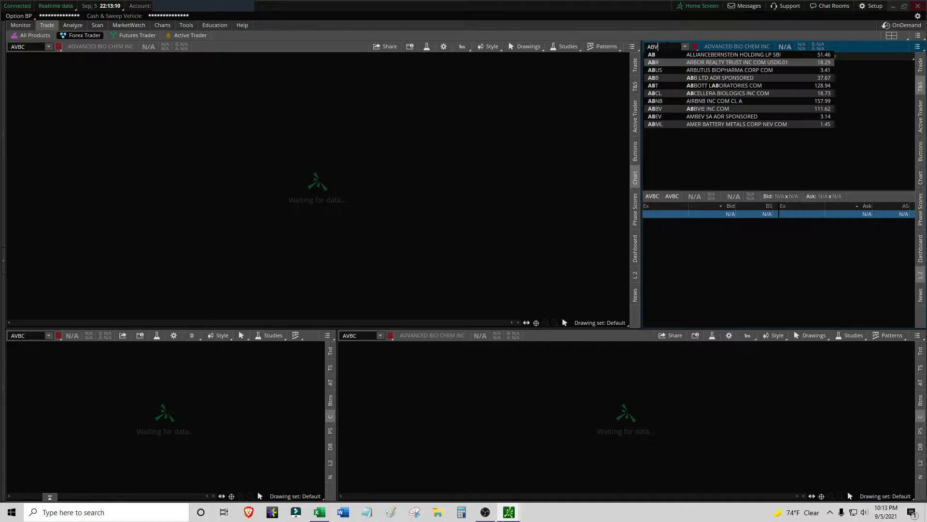
pyautogui.press('Return')
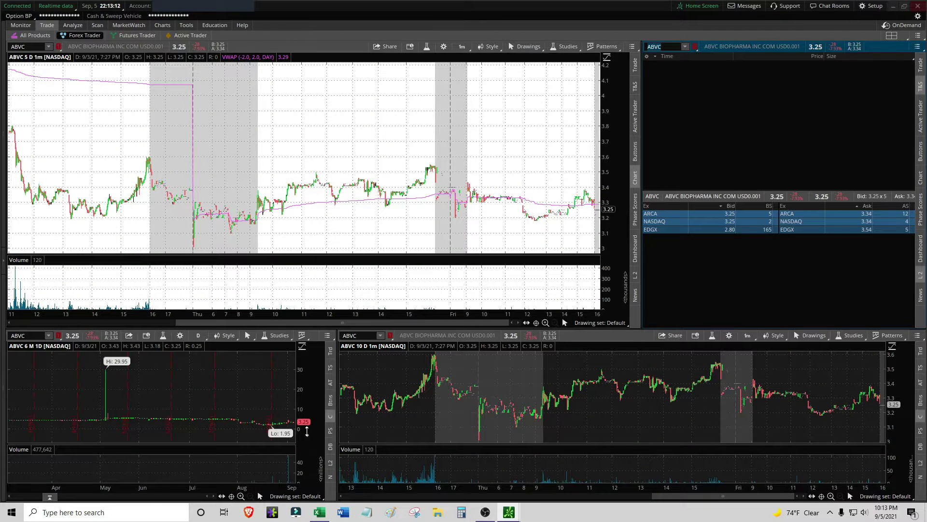
pyautogui.click(320, 512)
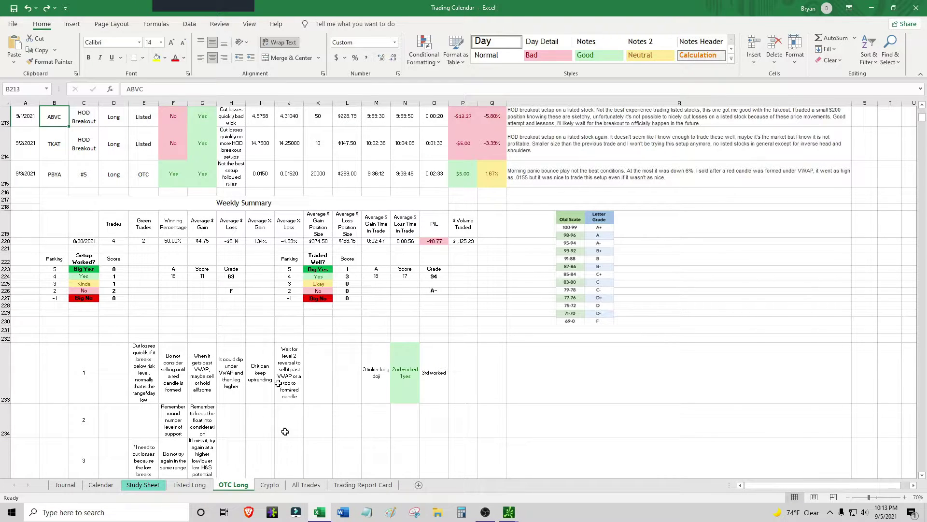
pyautogui.click(320, 512)
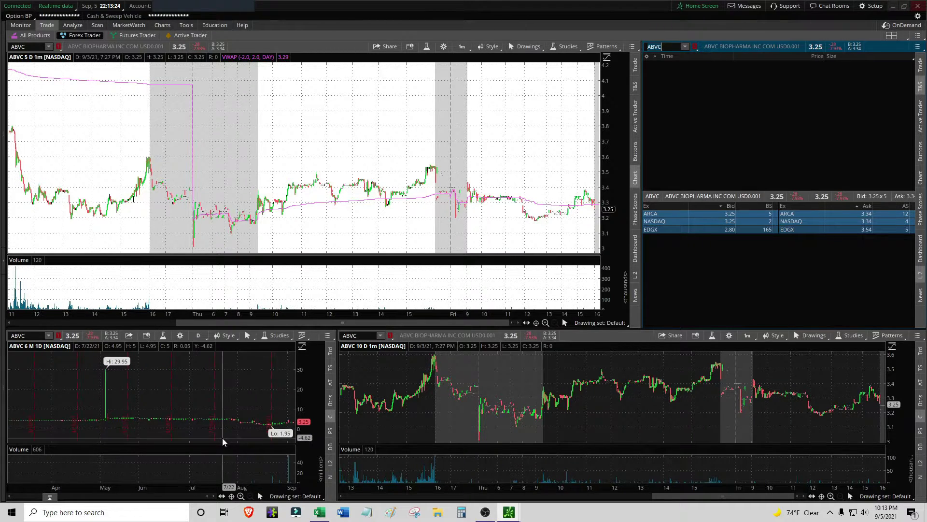
# Check the 9/1/2021 ABVC trade's entry price in the Excel journal against its daily chart and one-minute morning chart
pyautogui.moveTo(219, 430); pyautogui.dragTo(309, 438)
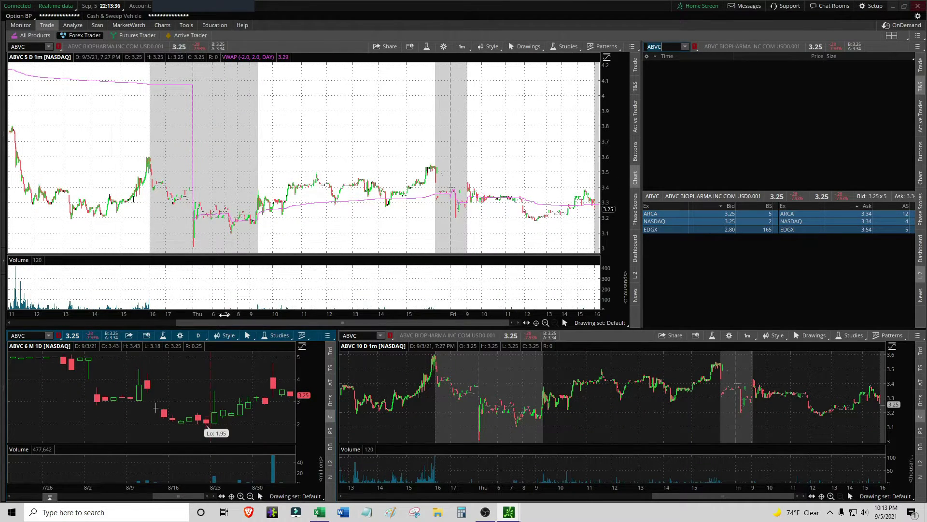
pyautogui.moveTo(222, 322); pyautogui.dragTo(134, 325)
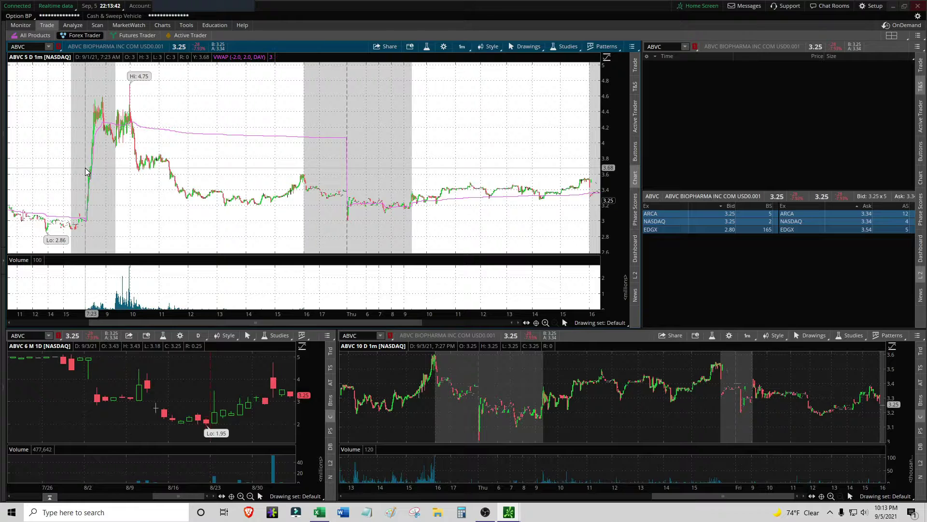
pyautogui.moveTo(85, 167)
pyautogui.mouseDown()
pyautogui.moveTo(176, 181)
pyautogui.moveTo(135, 178)
pyautogui.moveTo(124, 110)
pyautogui.moveTo(113, 116)
pyautogui.moveTo(167, 169)
pyautogui.moveTo(264, 200)
pyautogui.moveTo(338, 196)
pyautogui.moveTo(134, 194)
pyautogui.moveTo(185, 192)
pyautogui.mouseUp()
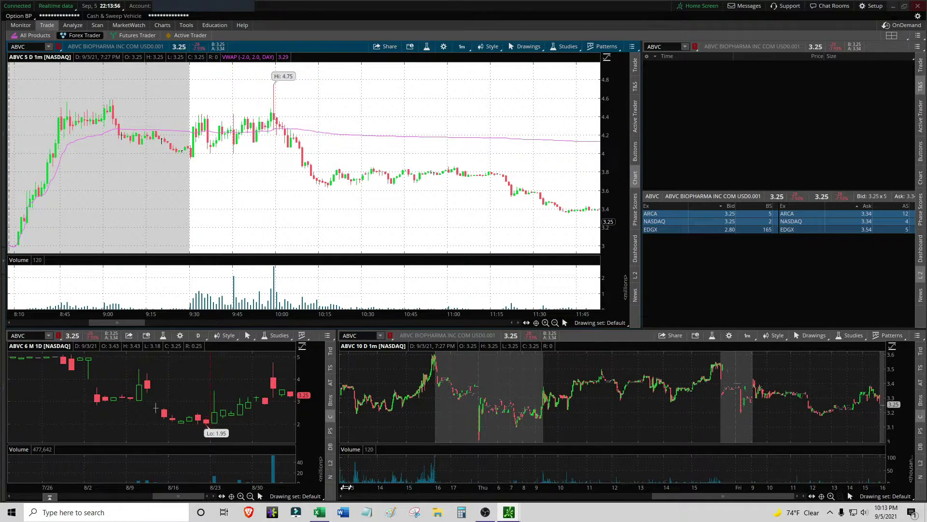
pyautogui.click(319, 512)
pyautogui.click(258, 119)
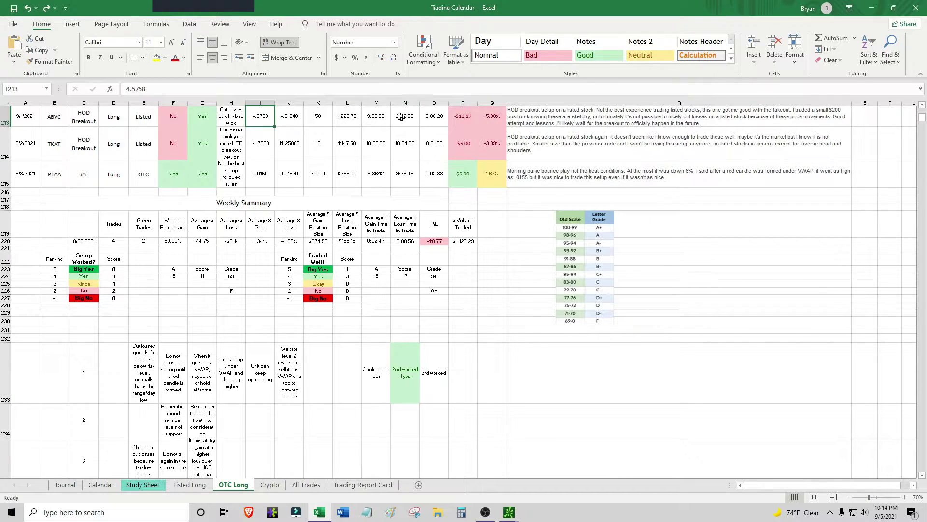
pyautogui.click(325, 505)
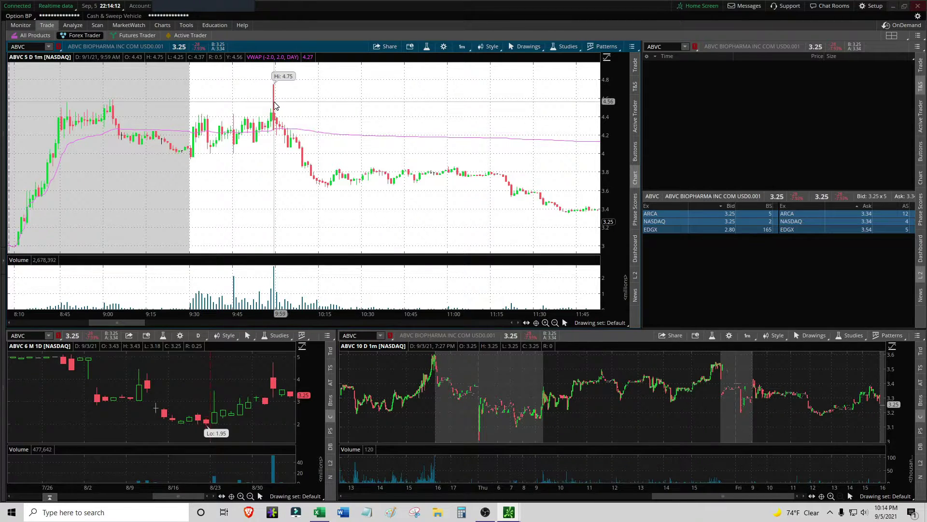
pyautogui.click(318, 512)
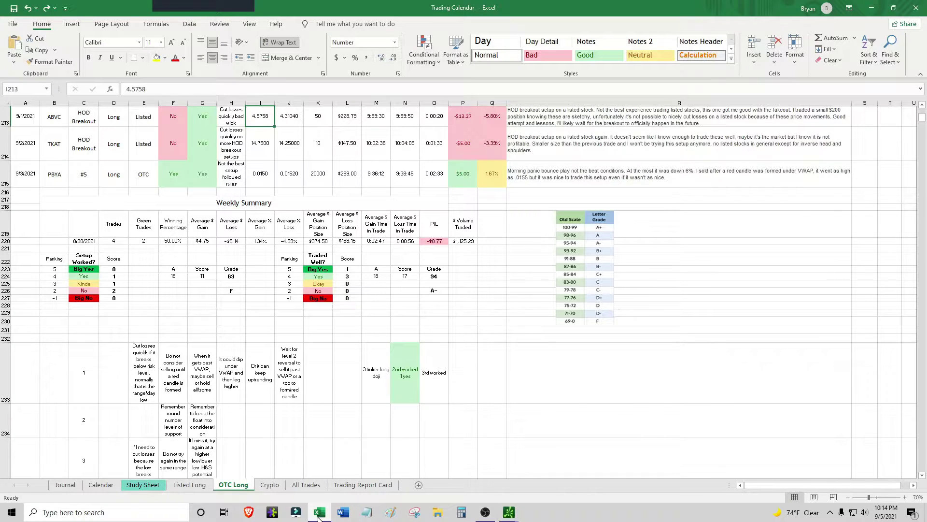
pyautogui.click(319, 512)
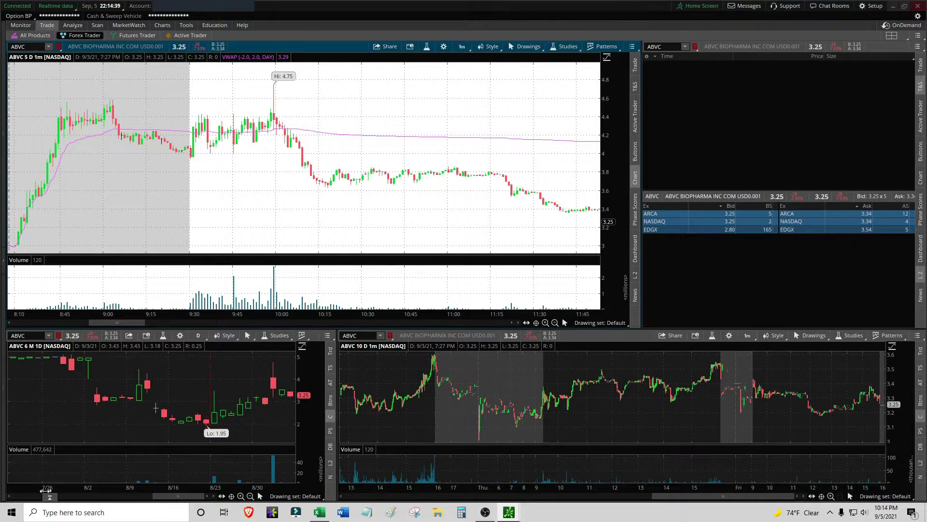
pyautogui.click(9, 497)
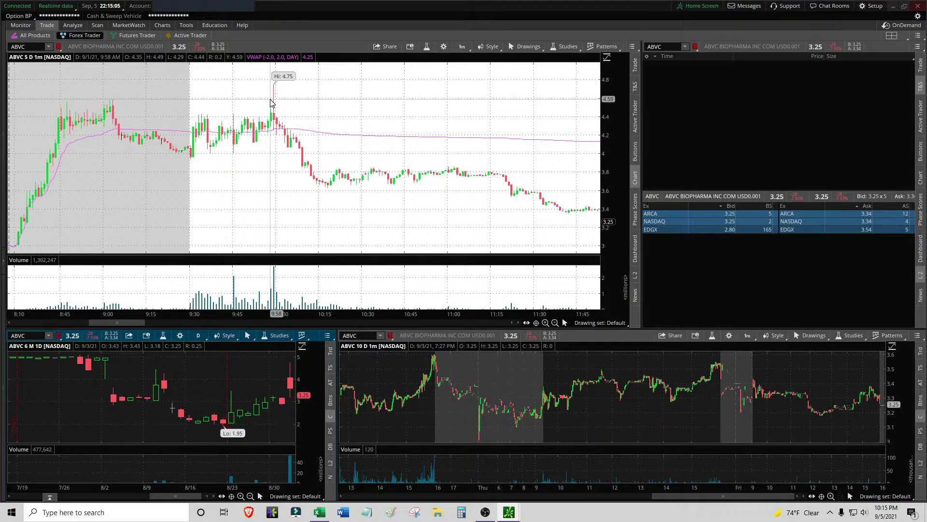
# Review the time in trade for 9/1/2021 and 9/2/2021 in the Excel journal, plus the 9/2/2021 trade's setup and date
pyautogui.click(319, 513)
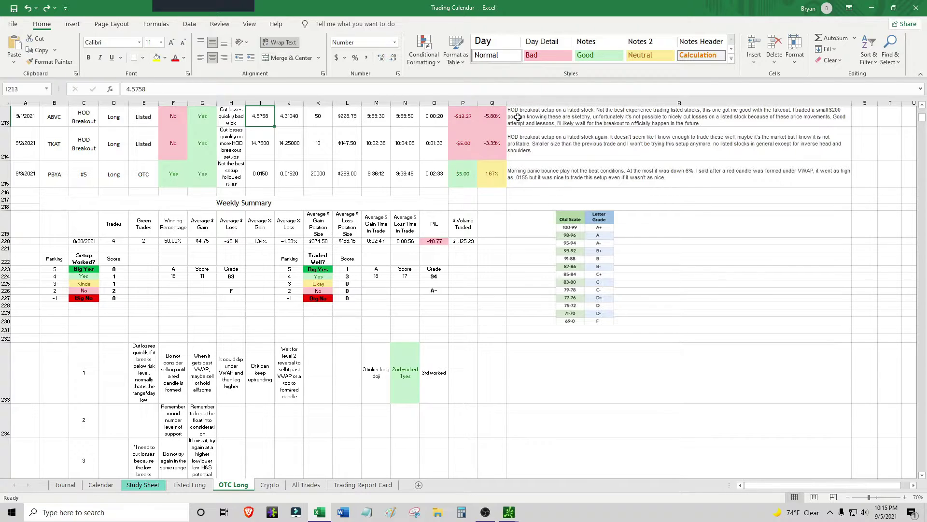
pyautogui.click(436, 122)
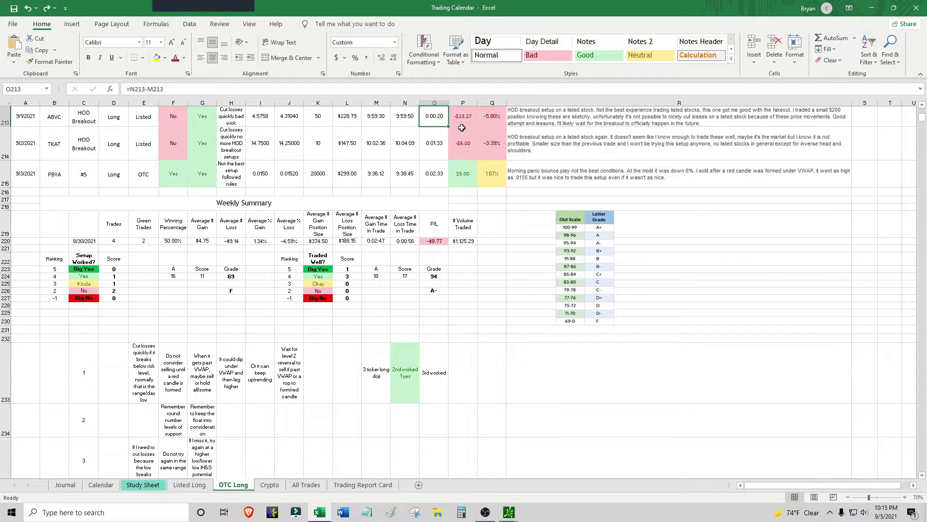
pyautogui.click(432, 134)
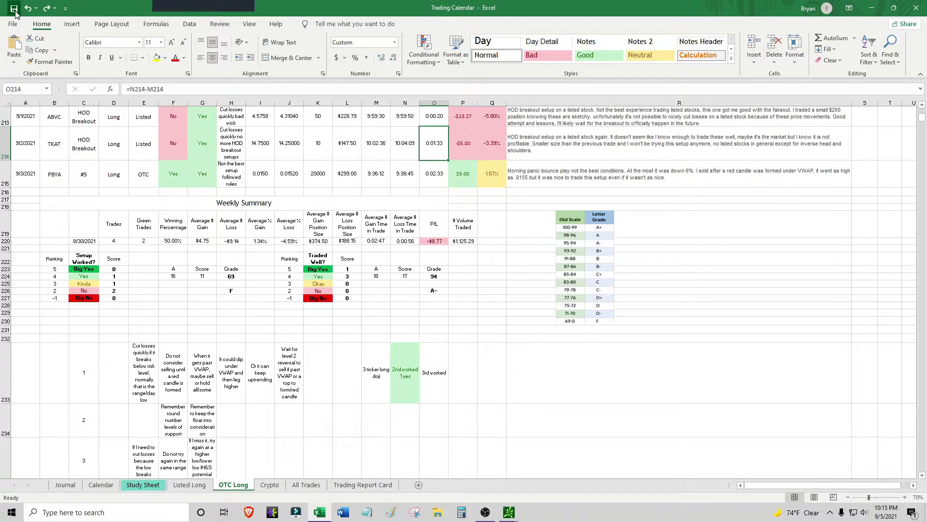
pyautogui.click(93, 140)
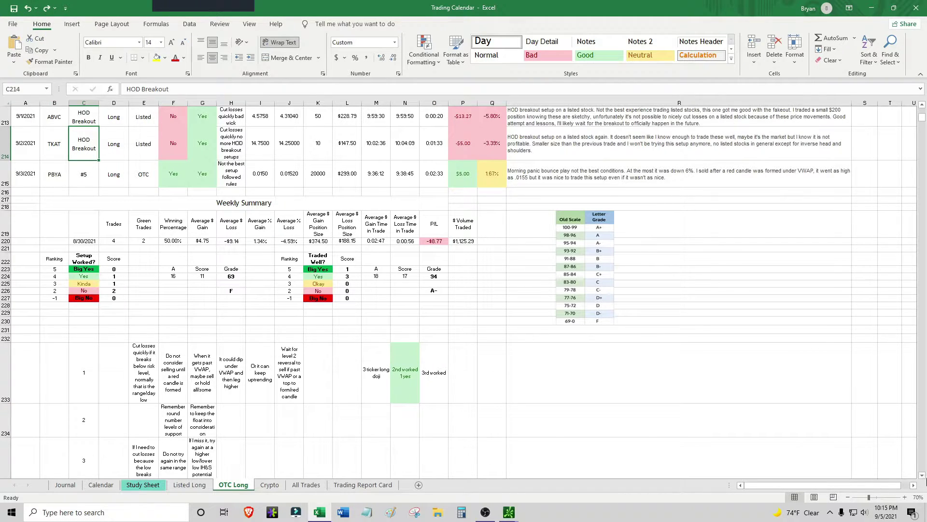
pyautogui.click(923, 477)
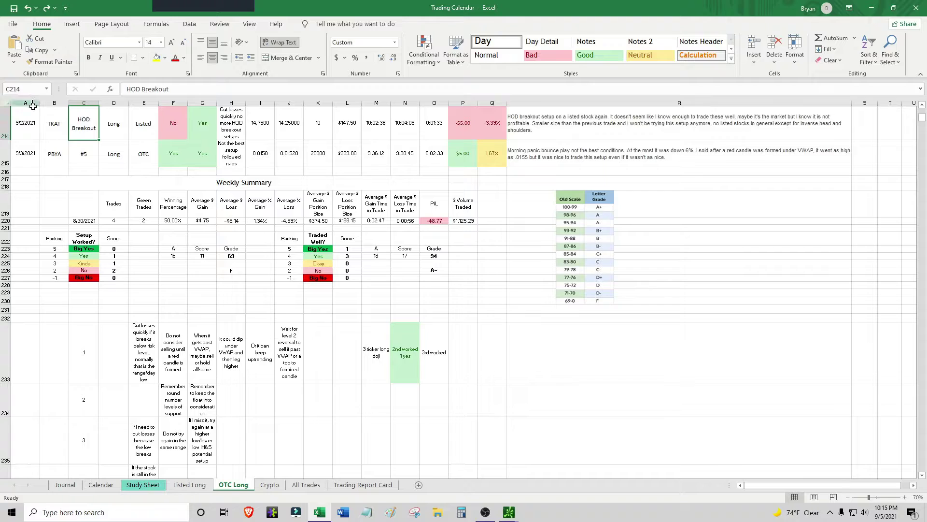
pyautogui.click(29, 133)
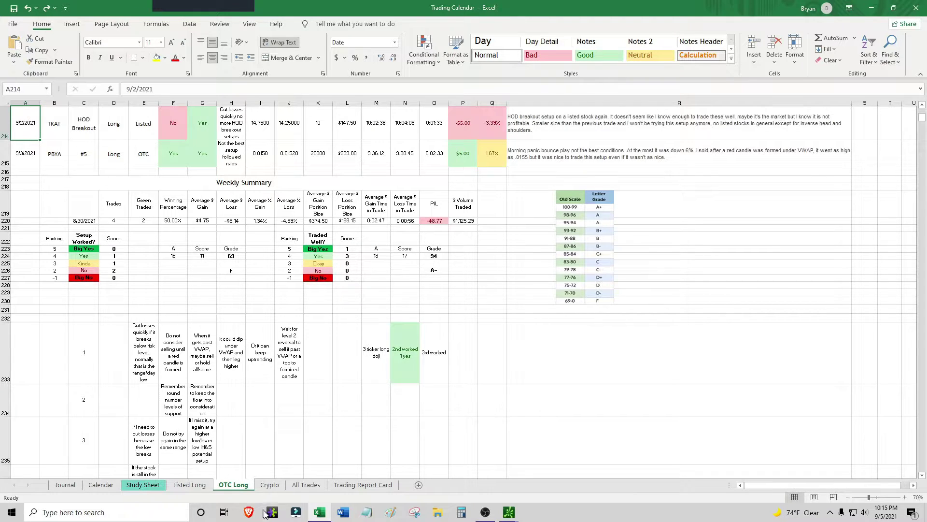
# Load the TKAT charts in the trading platform and focus on recent daily candles and the 9/2/2021 one-minute session
pyautogui.click(319, 512)
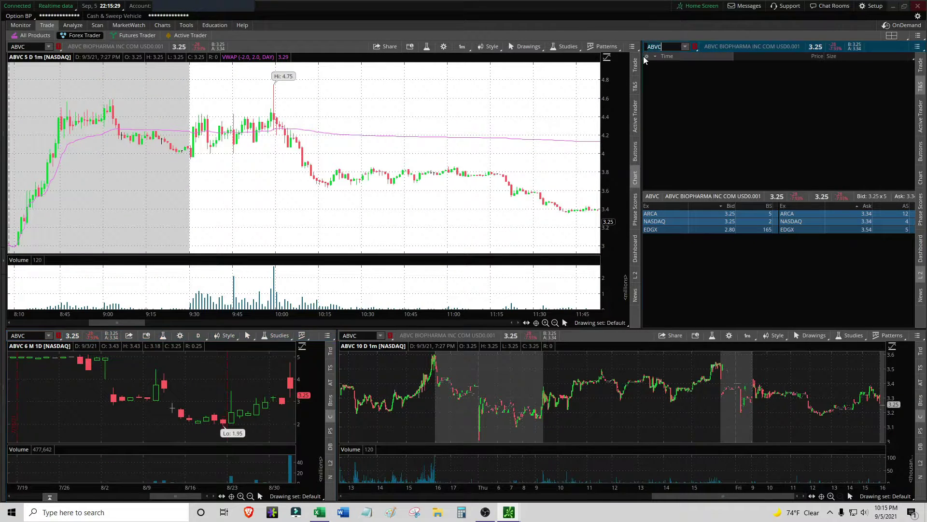
pyautogui.write('TKAT')
pyautogui.press('Return')
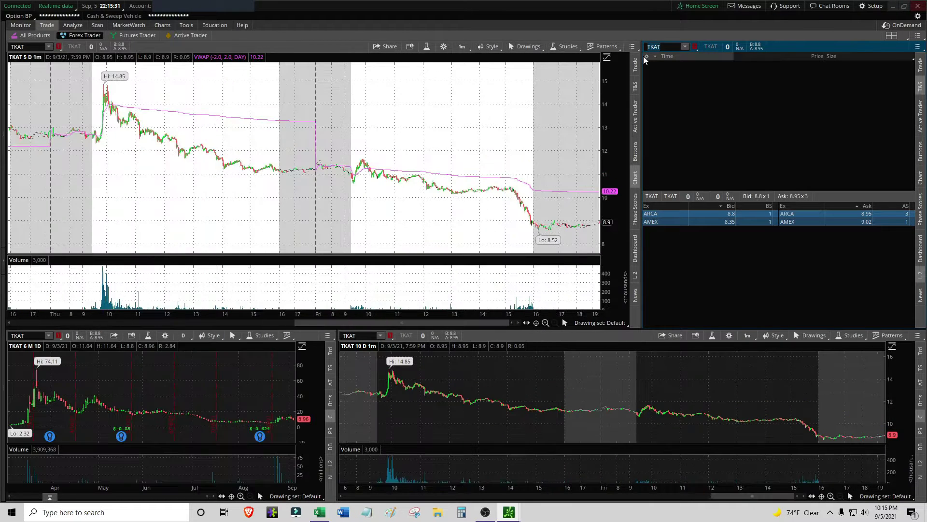
pyautogui.moveTo(245, 428); pyautogui.dragTo(292, 430)
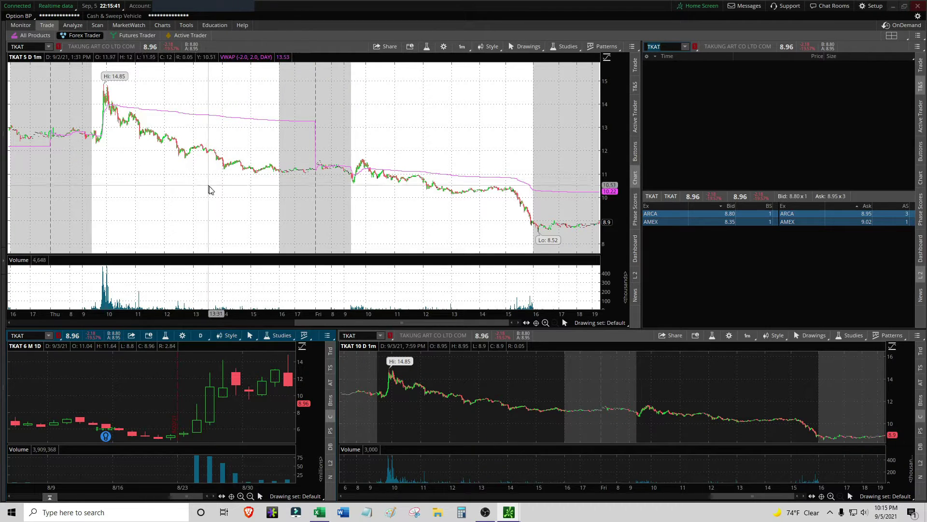
pyautogui.moveTo(213, 186); pyautogui.dragTo(91, 191)
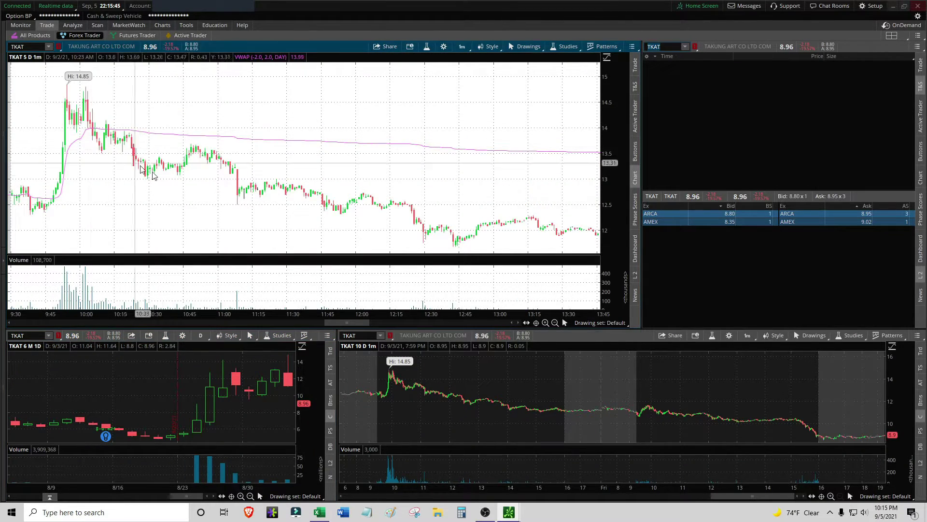
# Check the 9/2/2021 TKAT trade's entry and exit times in the Excel journal against its one-minute chart around 10:00
pyautogui.click(318, 512)
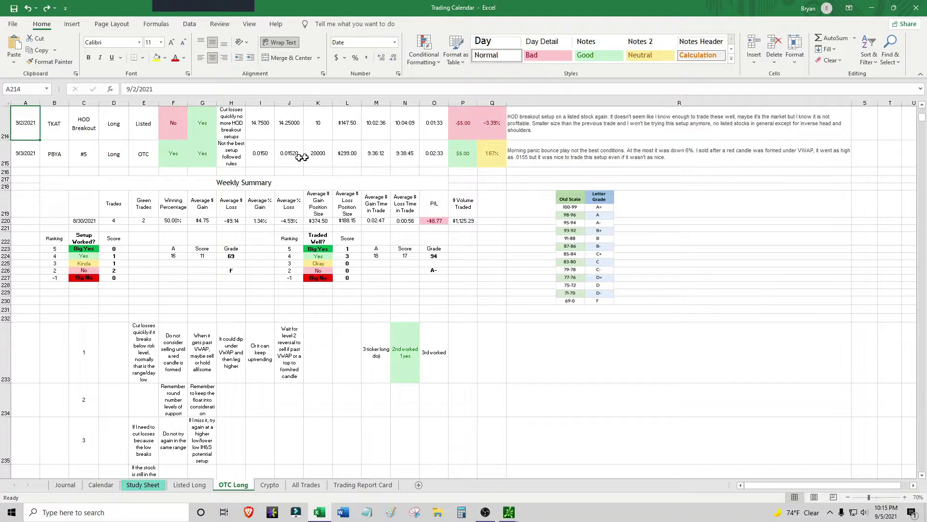
pyautogui.click(378, 129)
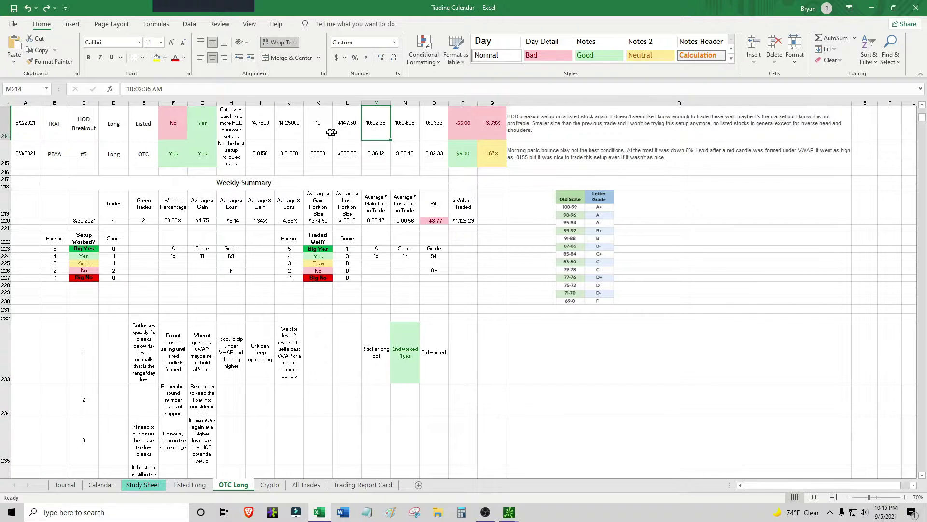
pyautogui.click(314, 515)
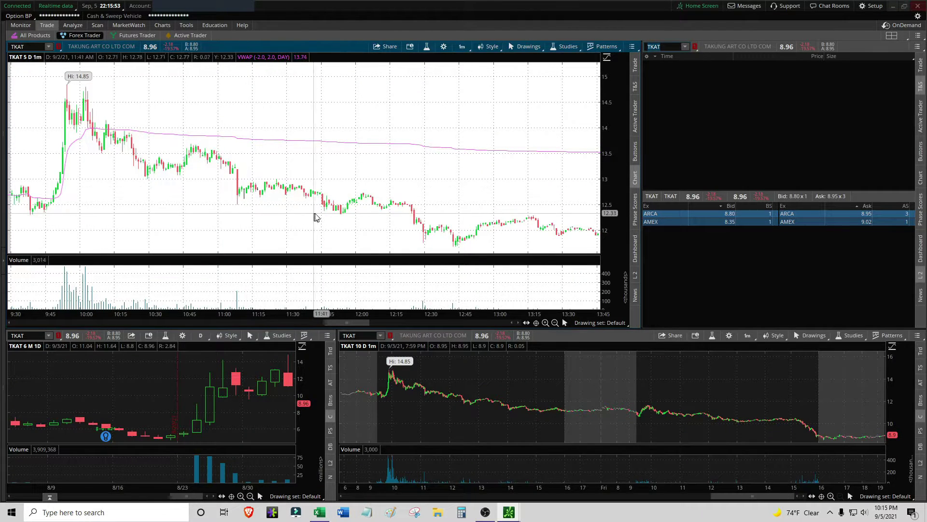
pyautogui.moveTo(314, 218); pyautogui.dragTo(10, 198)
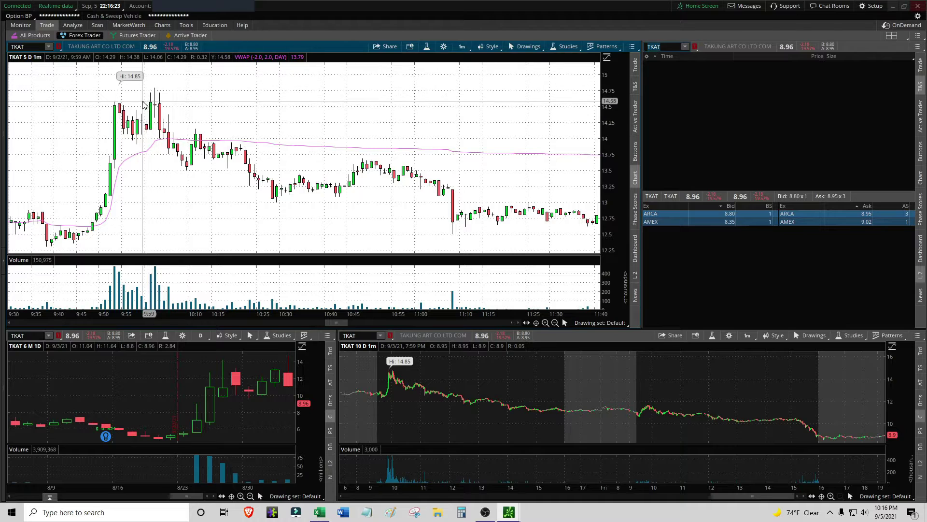
pyautogui.click(320, 513)
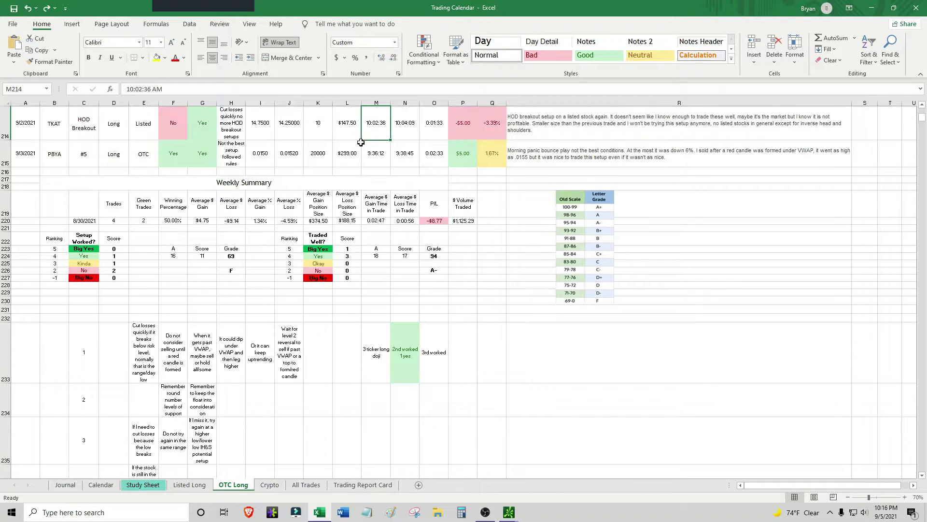
pyautogui.click(412, 134)
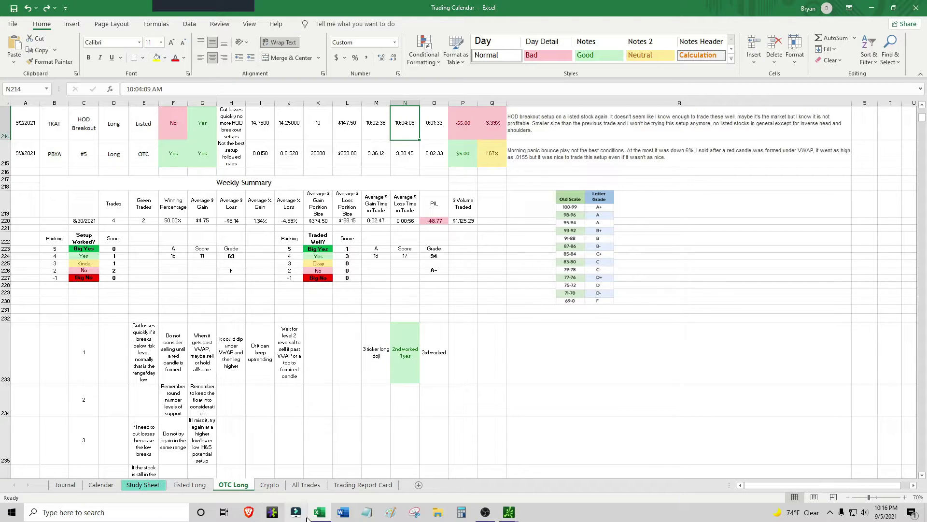
pyautogui.click(272, 513)
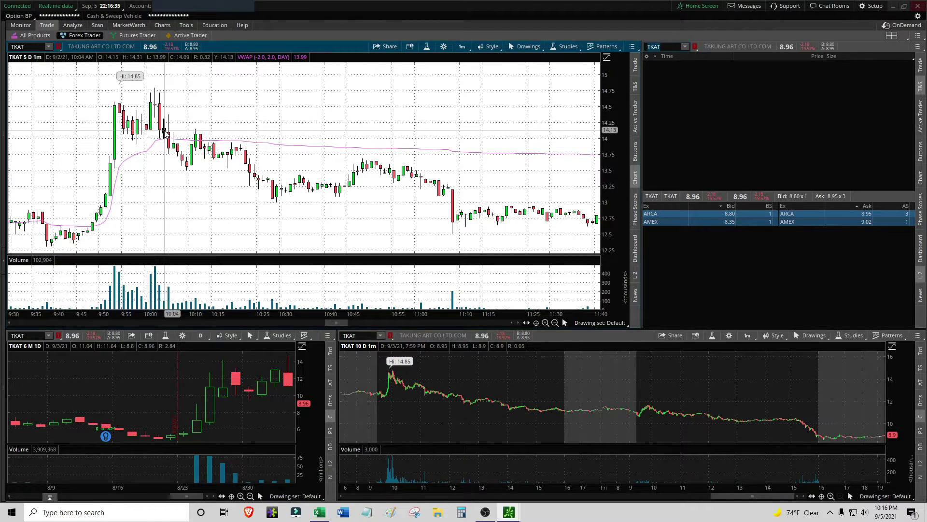
pyautogui.click(320, 513)
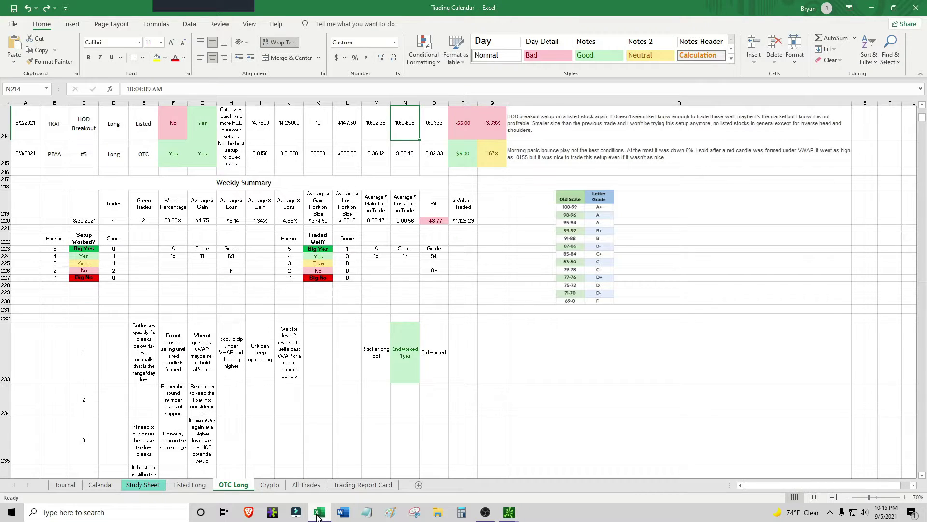
# Check the 9/2/2021 TKAT trade on its one-minute chart around 10:02, and compare its position size with the 9/1/2021 trade in the Excel journal
pyautogui.click(318, 516)
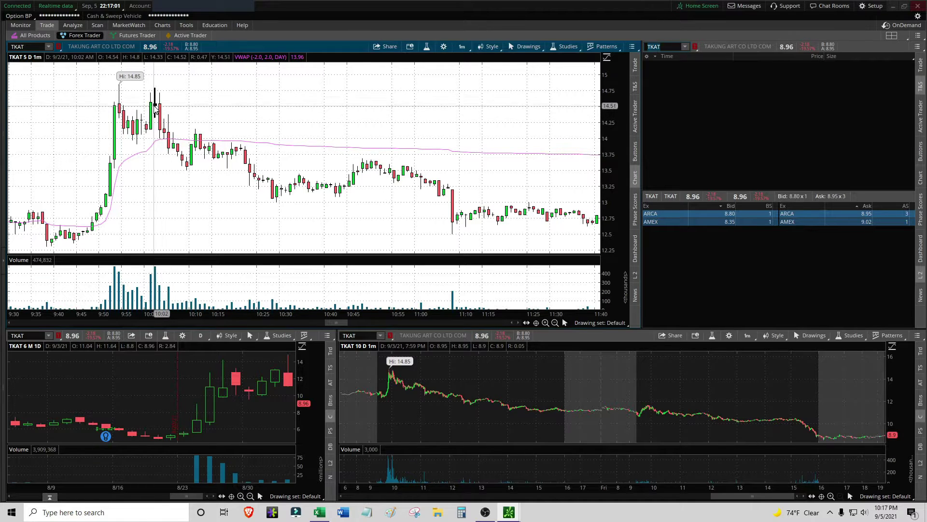
pyautogui.click(320, 512)
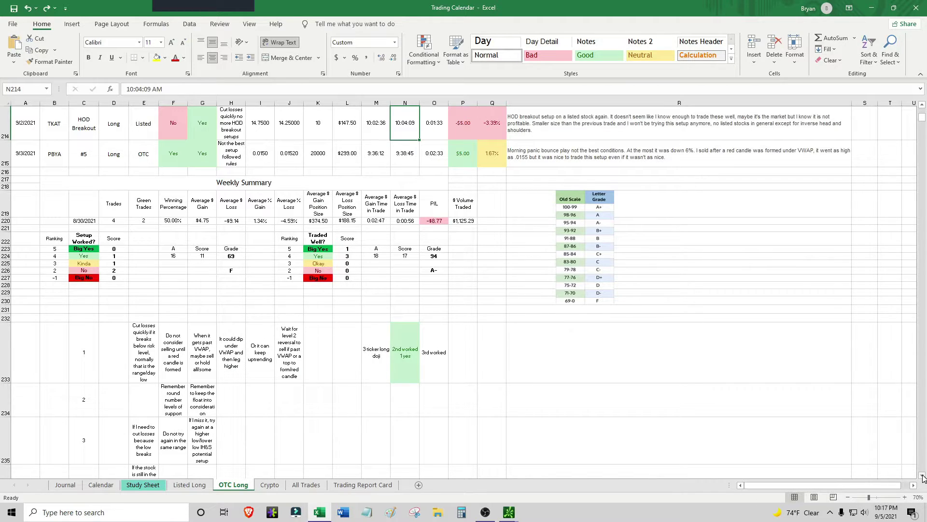
pyautogui.click(350, 124)
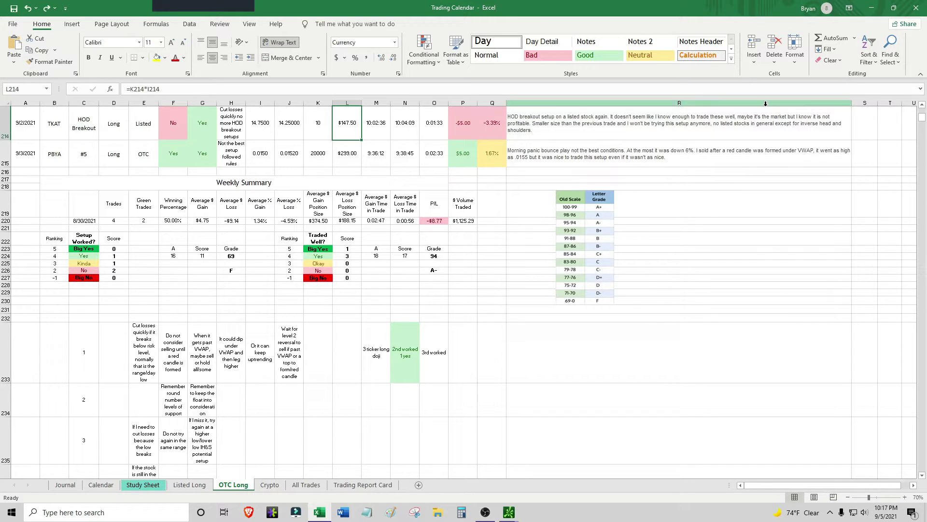
pyautogui.click(923, 105)
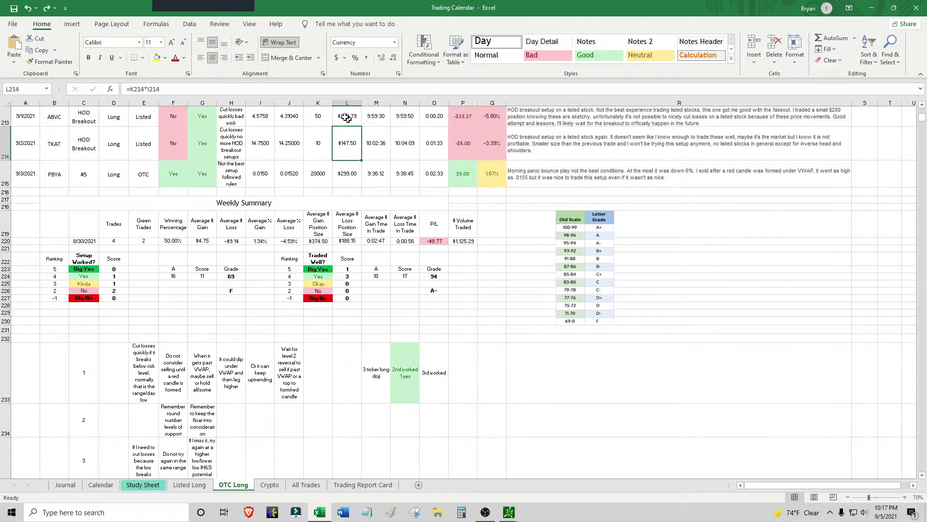
pyautogui.click(922, 475)
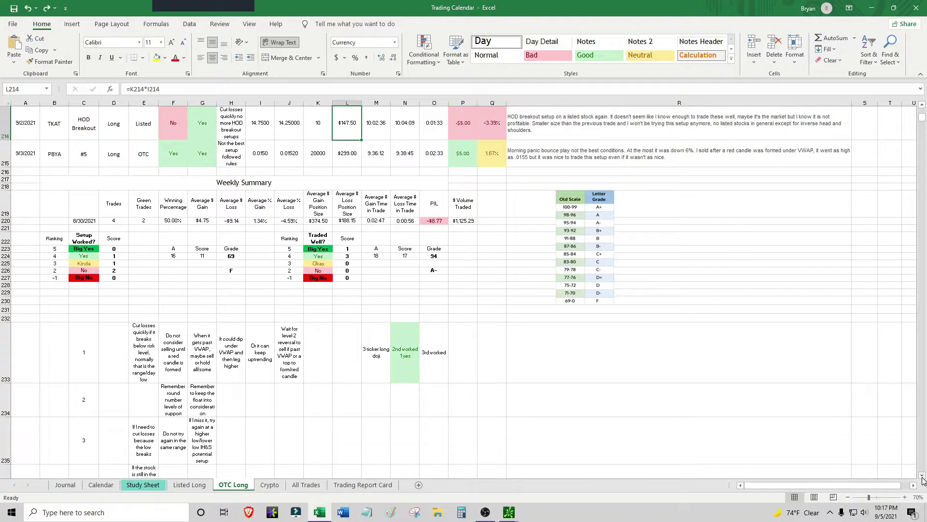
# Save the trading journal workbook and go to the date of the 9/3/2021 PBYA trade
pyautogui.click(921, 475)
pyautogui.click(509, 258)
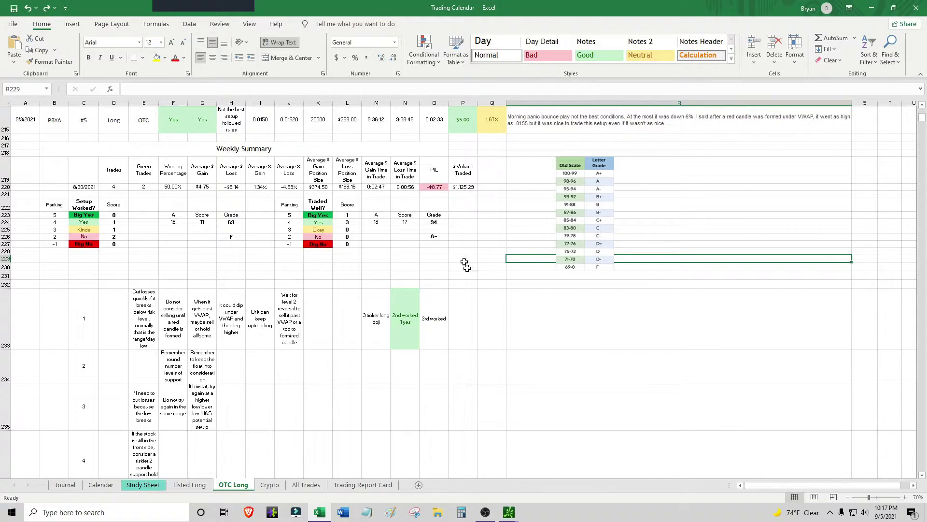
pyautogui.click(254, 252)
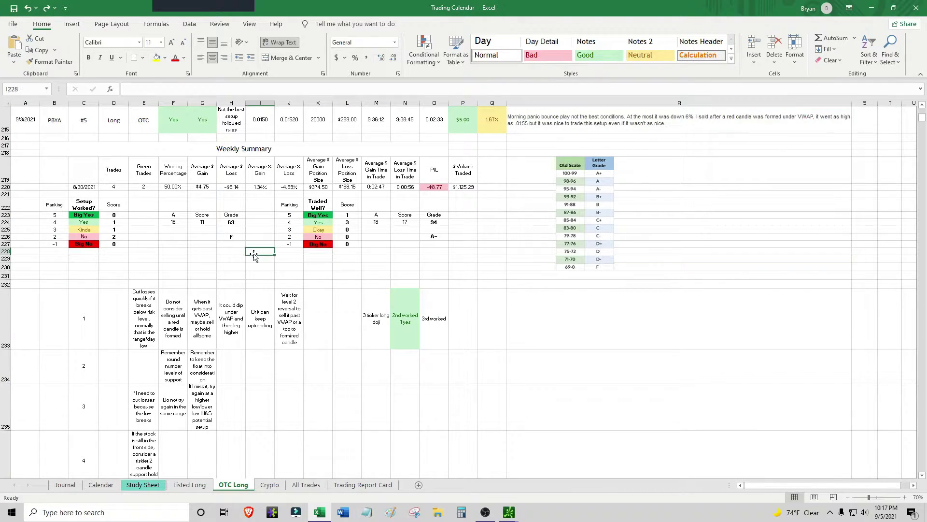
pyautogui.click(14, 8)
pyautogui.click(31, 120)
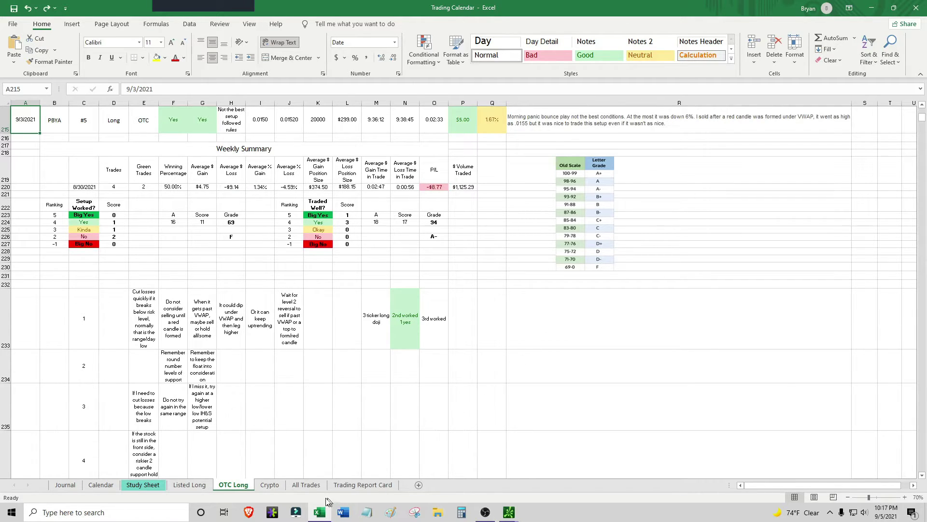
# Switch to the trading platform and load the PBYA charts
pyautogui.click(321, 511)
pyautogui.press('BackSpace')
pyautogui.press('BackSpace')
pyautogui.press('BackSpace')
pyautogui.press('BackSpace')
pyautogui.write('PBYA')
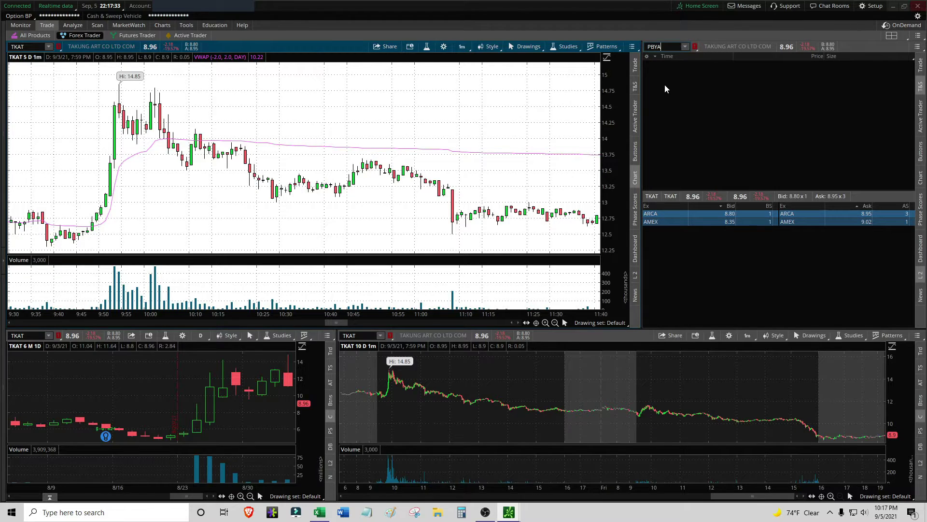
pyautogui.press('Return')
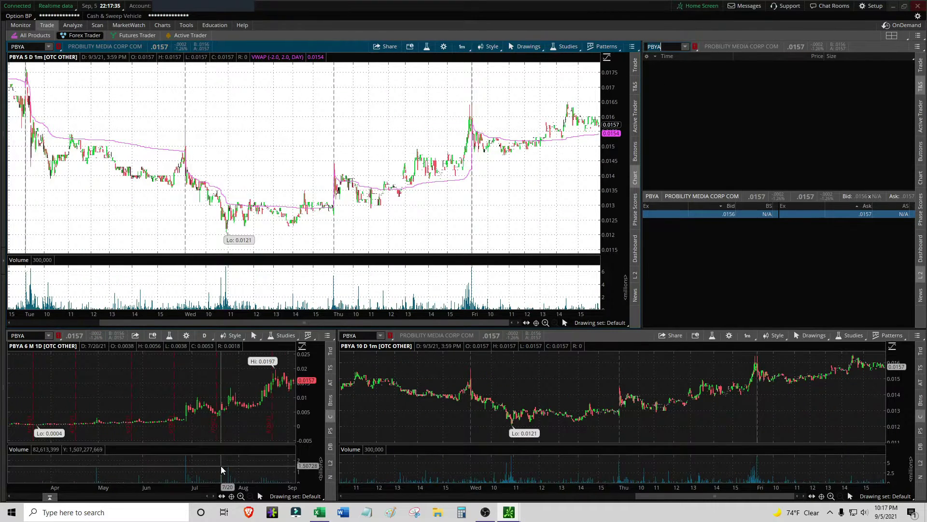
# Zoom the PBYA daily chart to late June through early September and the one-minute chart to the 9/3/2021 session
pyautogui.moveTo(179, 432); pyautogui.dragTo(293, 423)
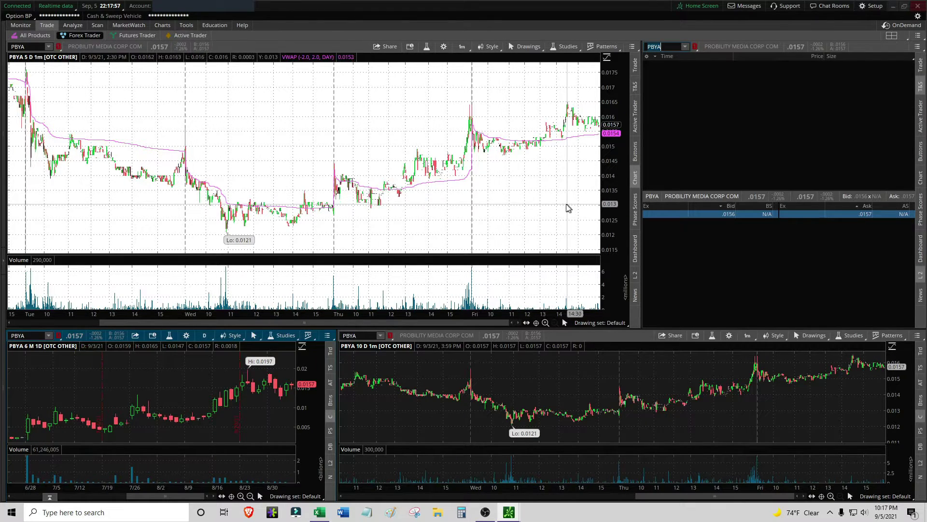
pyautogui.moveTo(554, 216); pyautogui.dragTo(481, 225)
pyautogui.moveTo(472, 224); pyautogui.dragTo(470, 225)
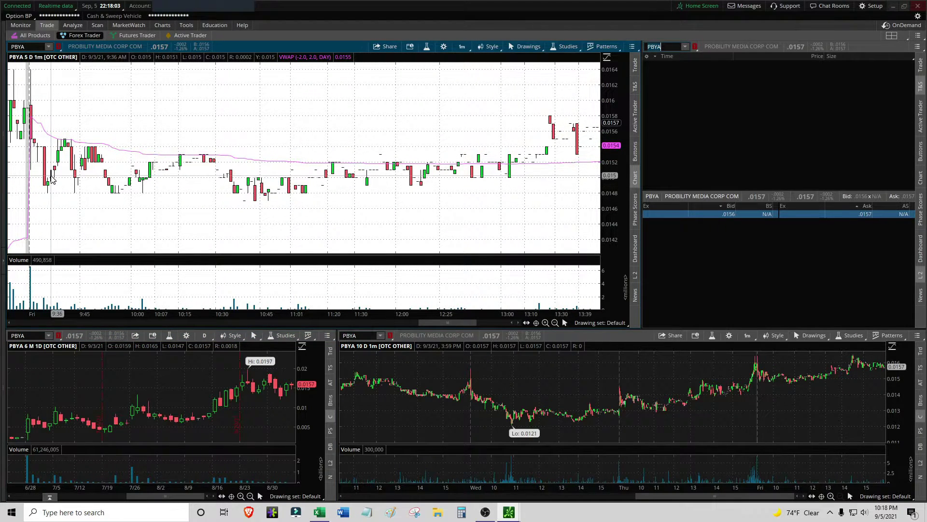
# Check the 9/3/2021 PBYA trade's entry and exit times in the Excel journal against its one-minute chart just after the open
pyautogui.click(315, 518)
pyautogui.click(375, 119)
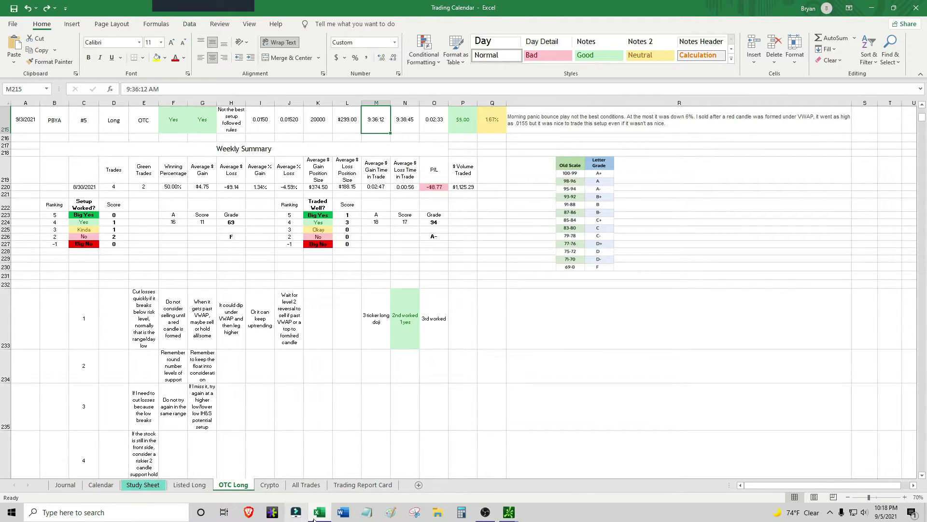
pyautogui.click(295, 512)
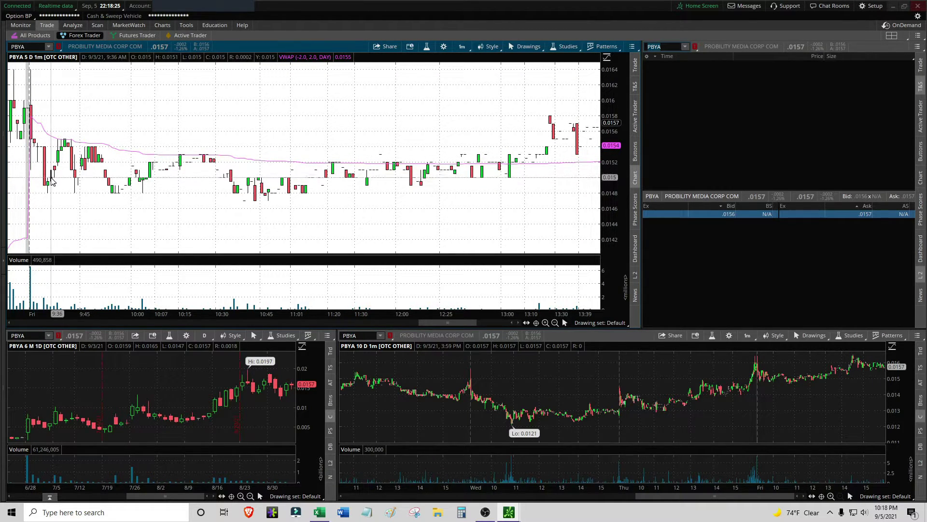
pyautogui.click(320, 512)
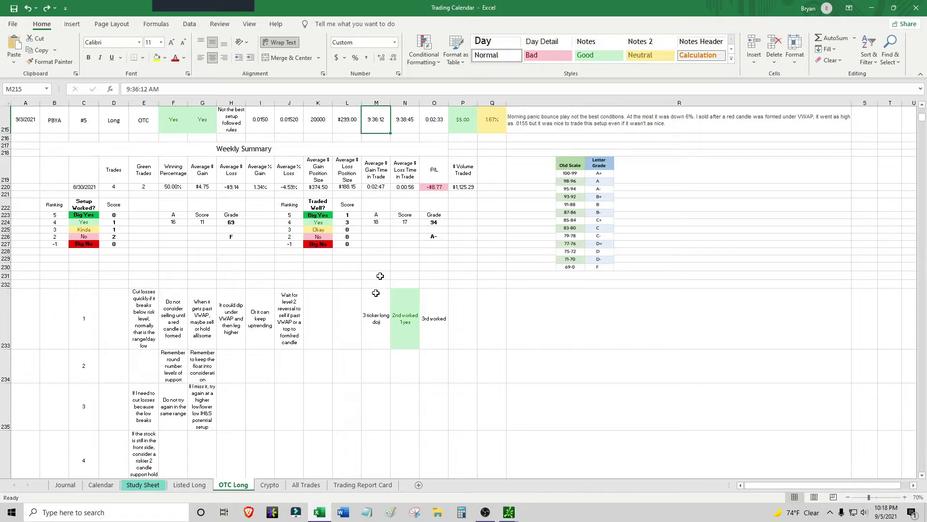
pyautogui.click(403, 130)
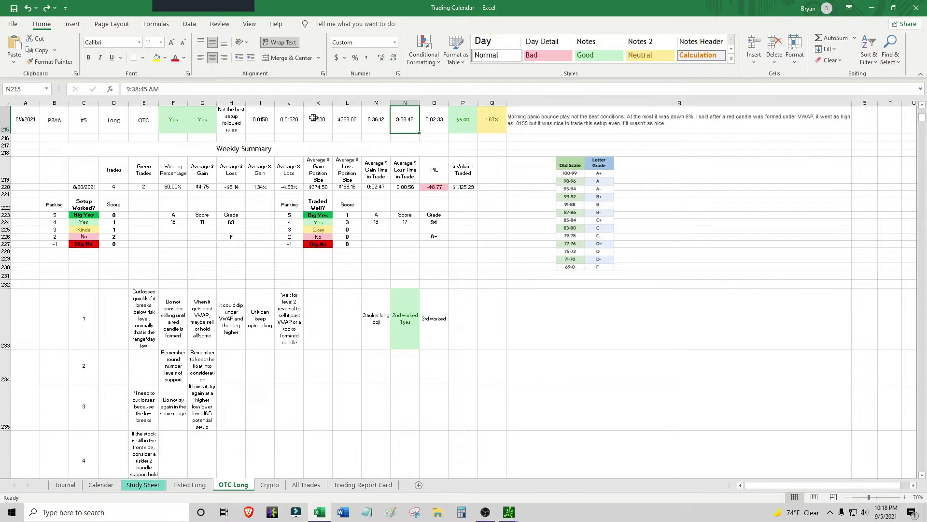
pyautogui.click(320, 512)
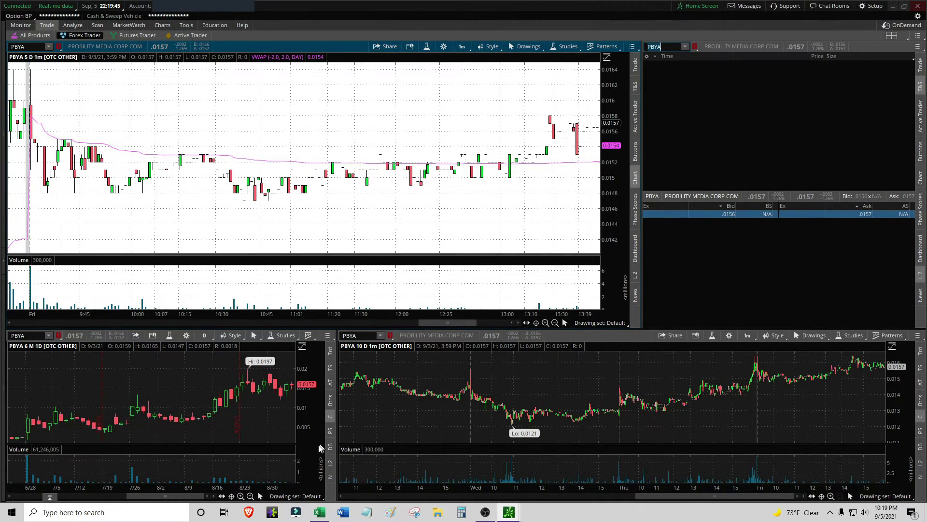
pyautogui.click(320, 512)
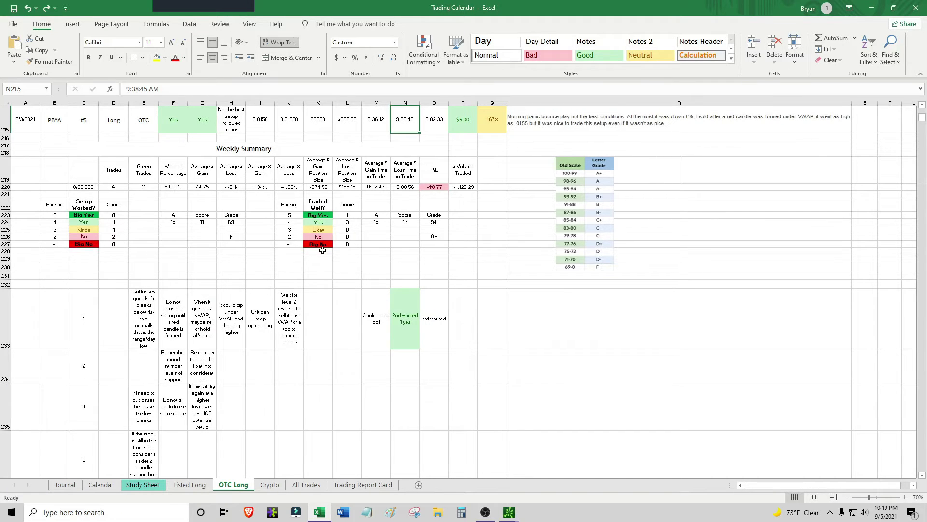